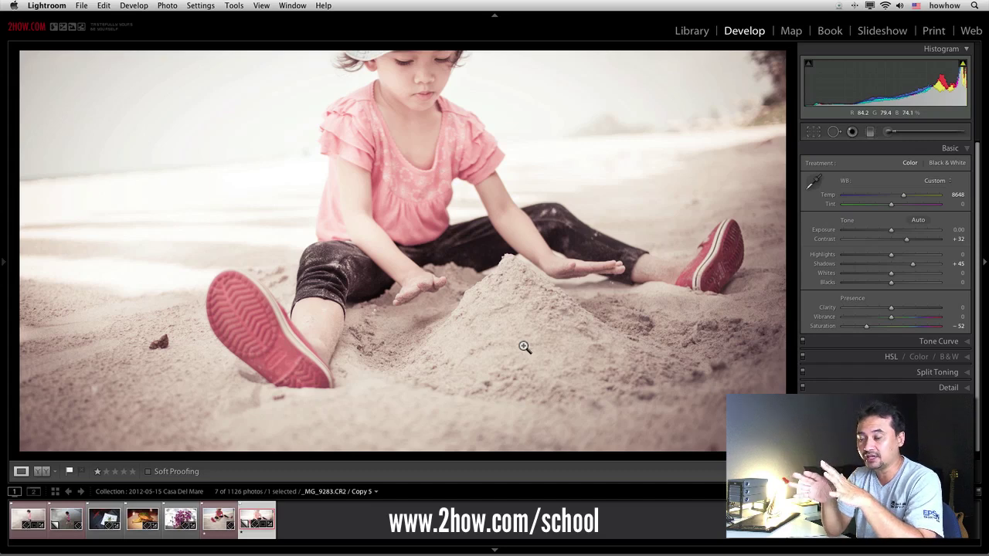
Compare the edited and unedited _MG_8170 surf shots, then return to the sand photo _MG_9283.CR2.
click(224, 513)
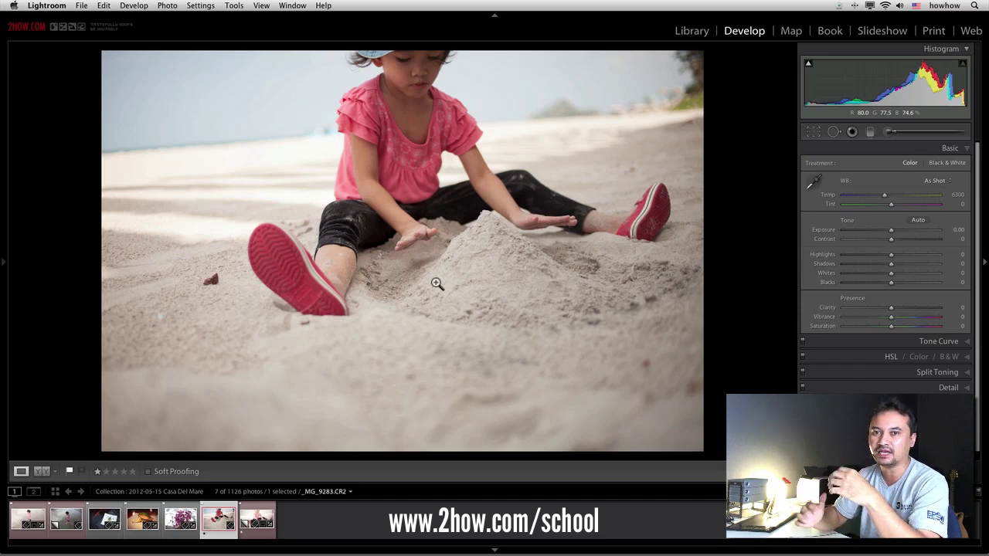
click(30, 516)
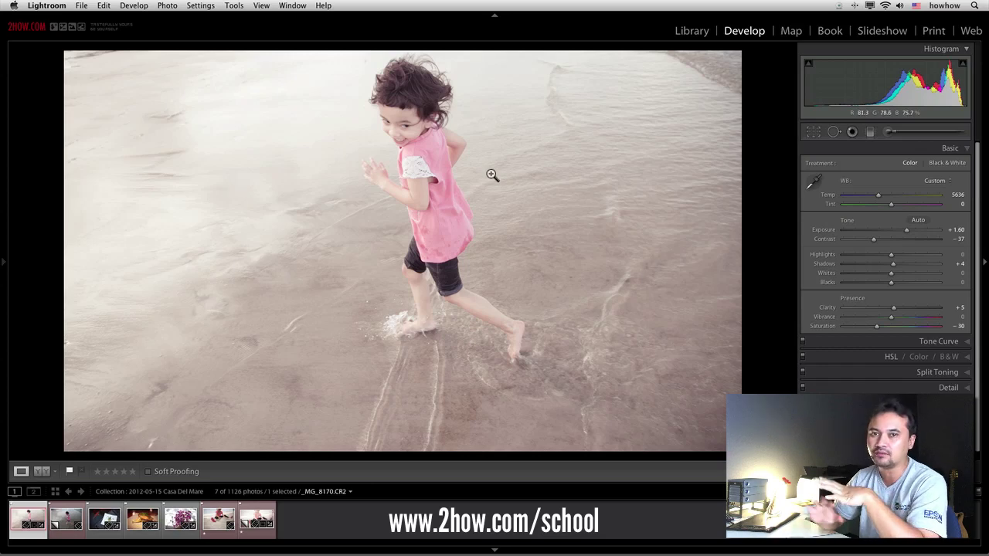
click(67, 518)
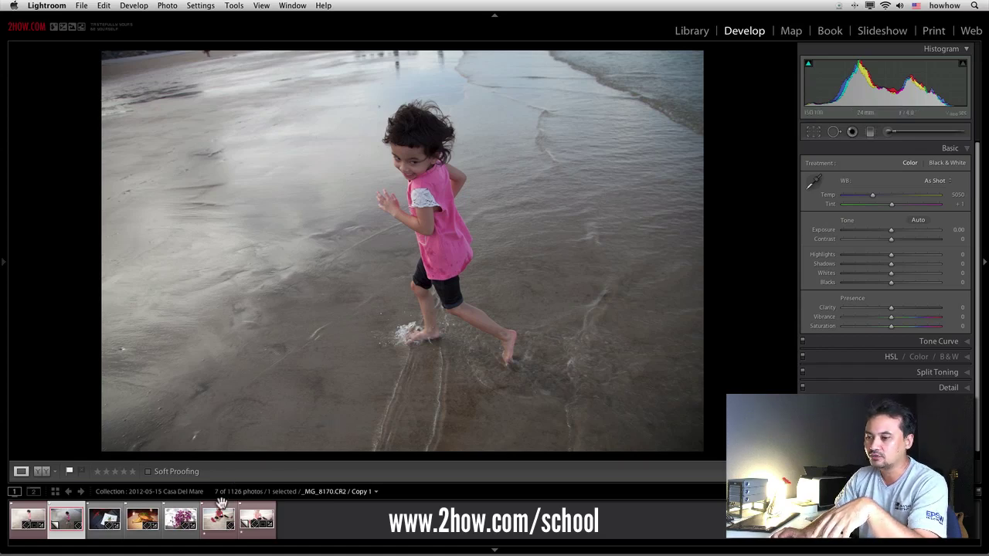
click(220, 516)
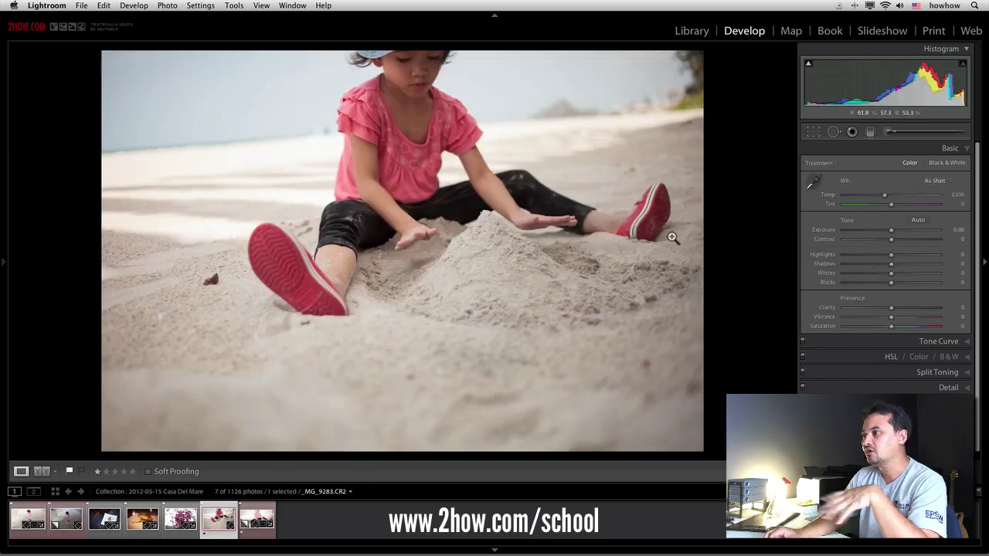
Crop the sand photo to 16 x 9, keep the top edge and trim sand below, then apply the crop.
click(814, 132)
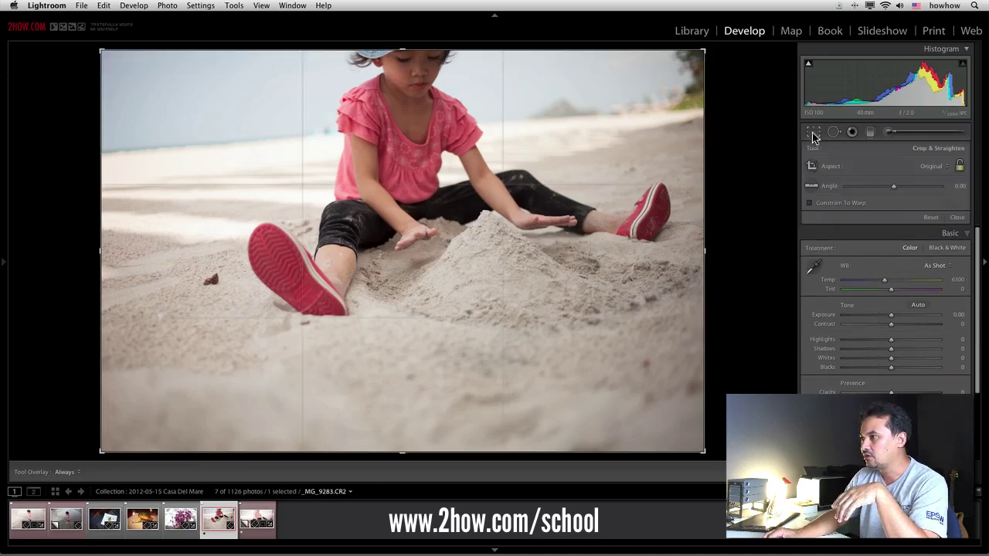
click(932, 166)
click(933, 236)
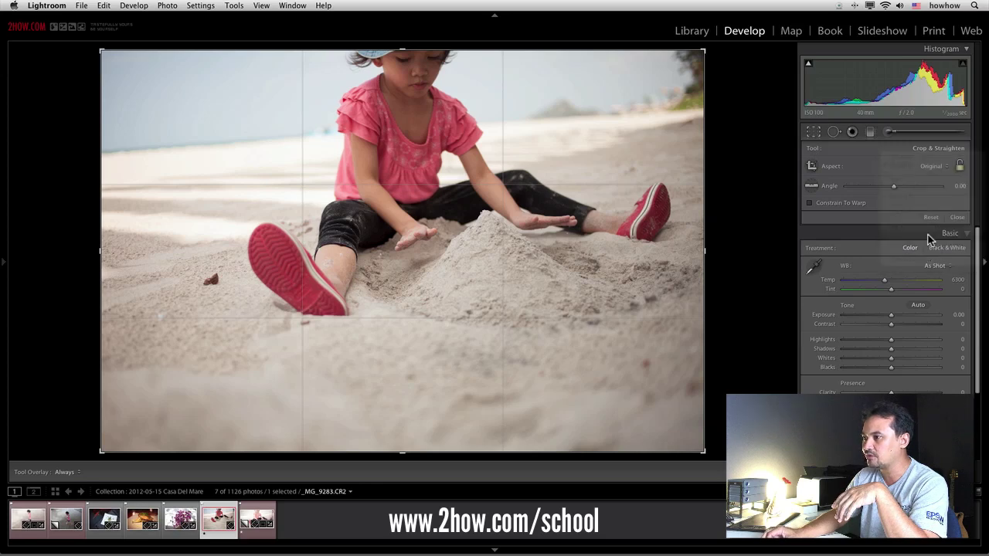
drag(446, 377, 446, 415)
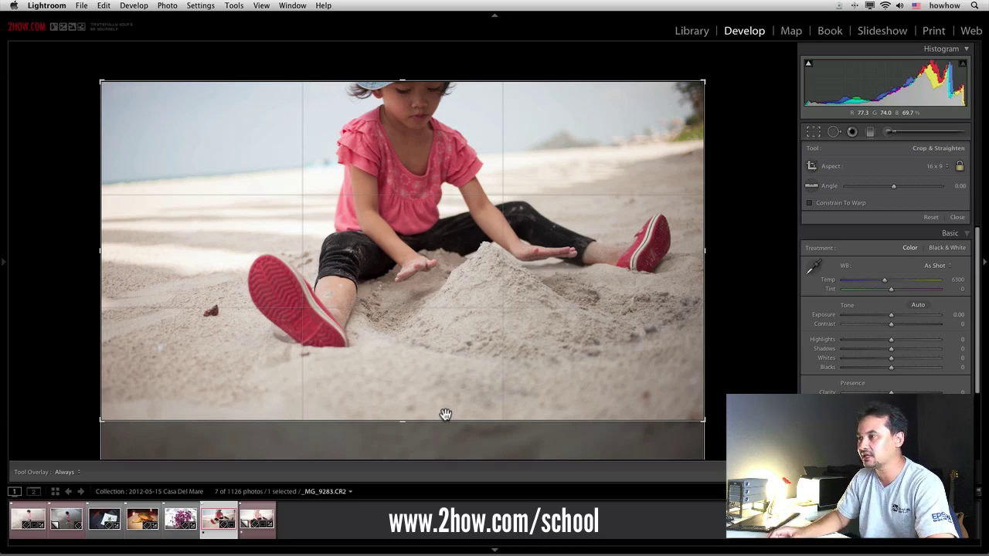
key(Return)
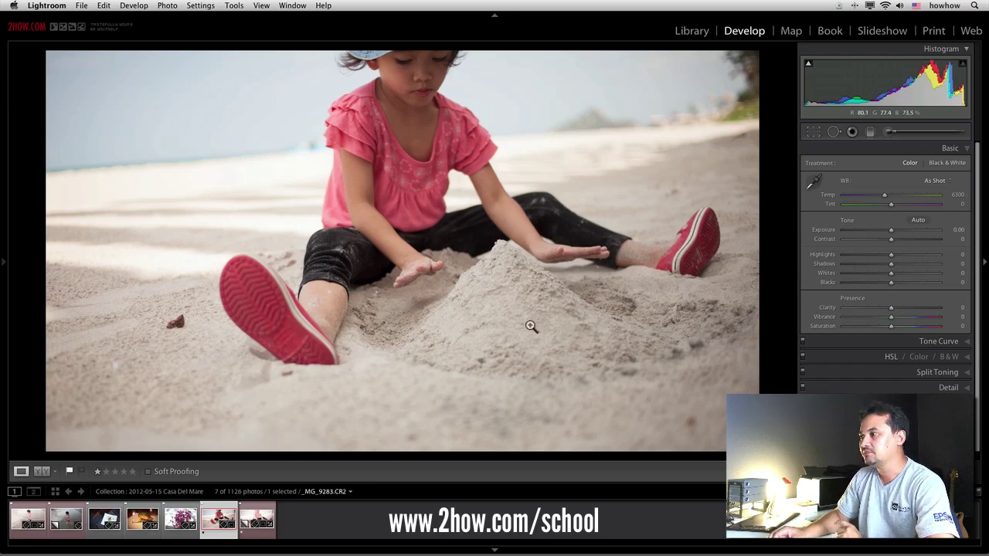
Set Saturation -52, Contrast +34 and Shadows +46, and start raising the white balance Temp.
key(minus)
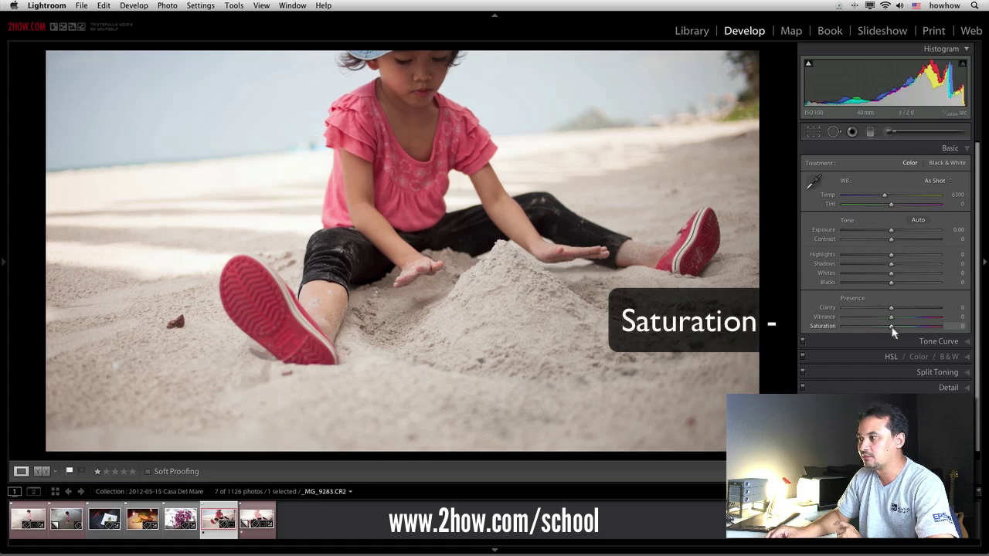
drag(891, 327, 866, 325)
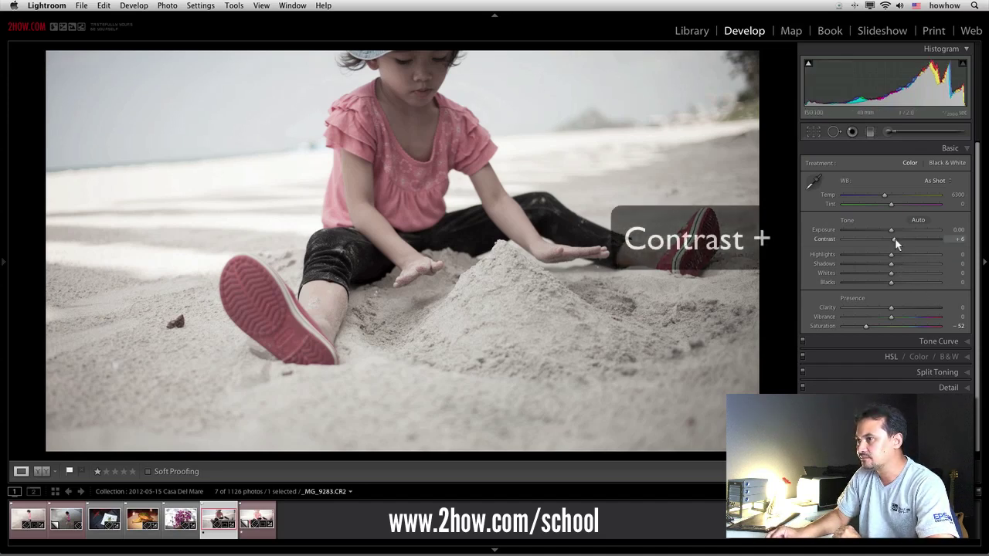
drag(892, 240, 907, 239)
key(equal)
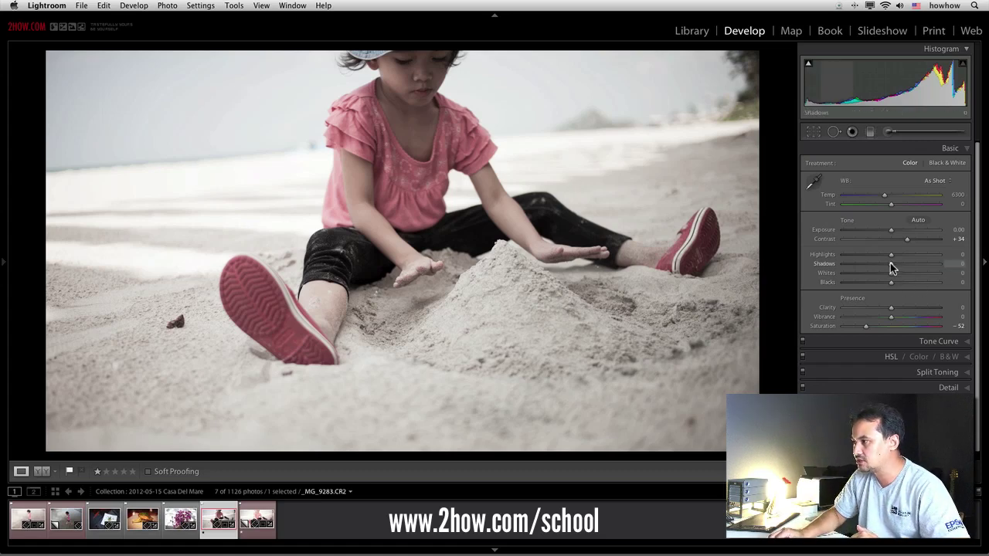
drag(890, 263, 911, 264)
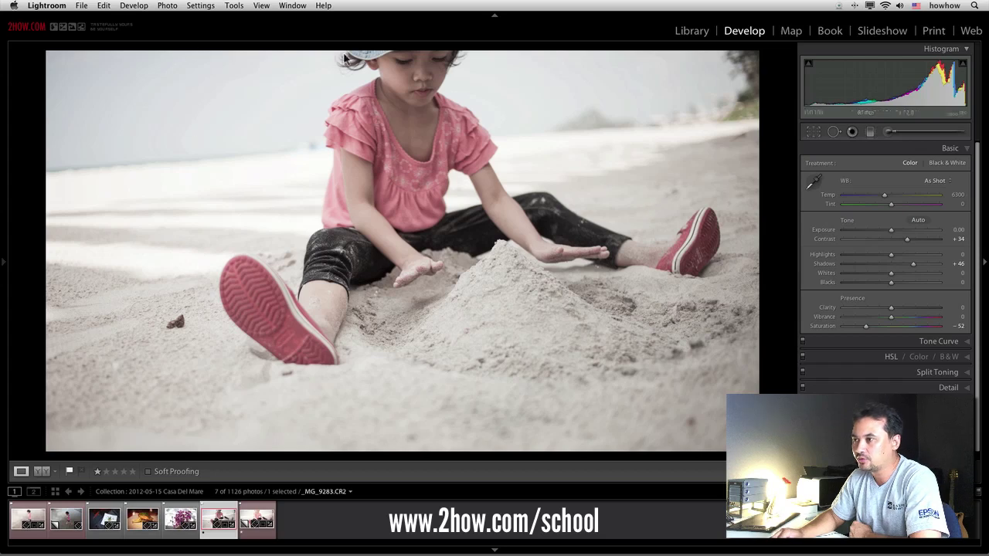
drag(885, 195, 903, 195)
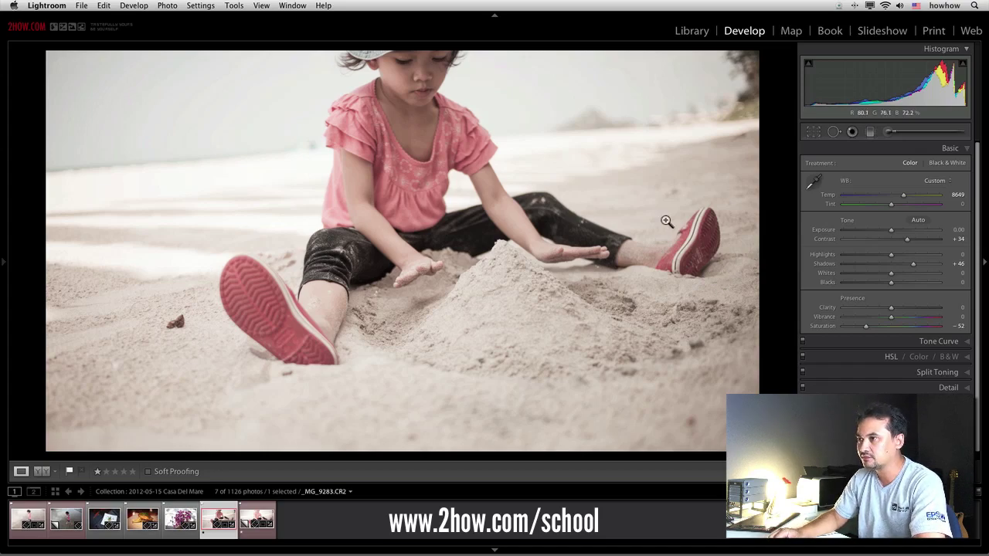
Toggle Before/After with backslash to compare the Temp 8649 warmed photo against the original.
key(backslash)
key(backslash)
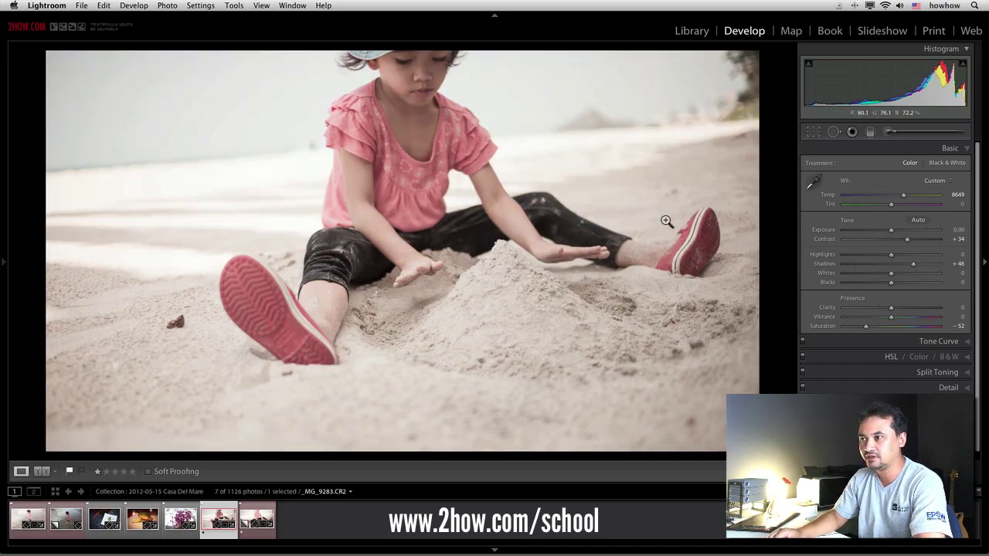
key(backslash)
key(backslash)
key(backslash)
key(backslash)
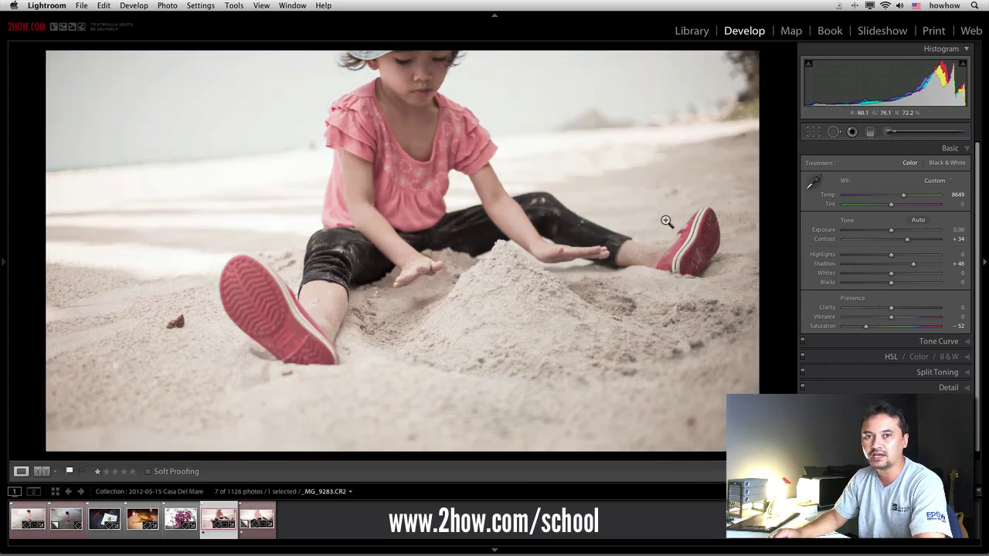
key(backslash)
key(backslash)
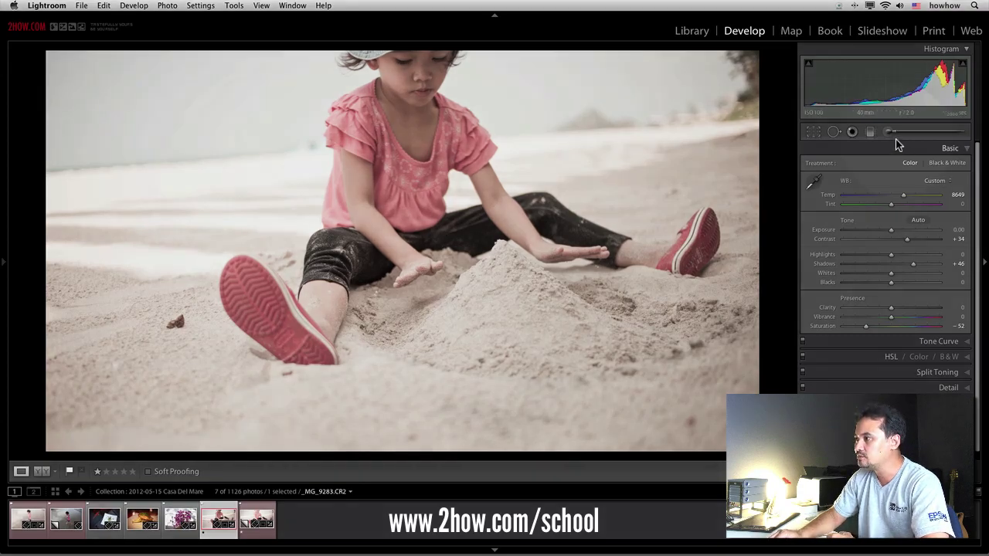
Set up an Adjustment Brush with Exposure 1.06, Auto Mask off and pins hidden.
click(890, 133)
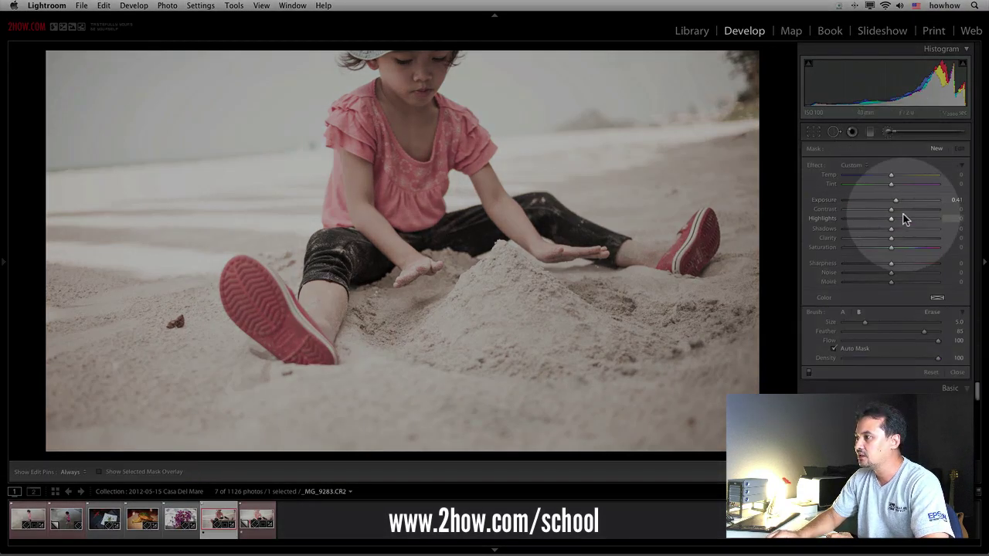
drag(901, 201, 899, 199)
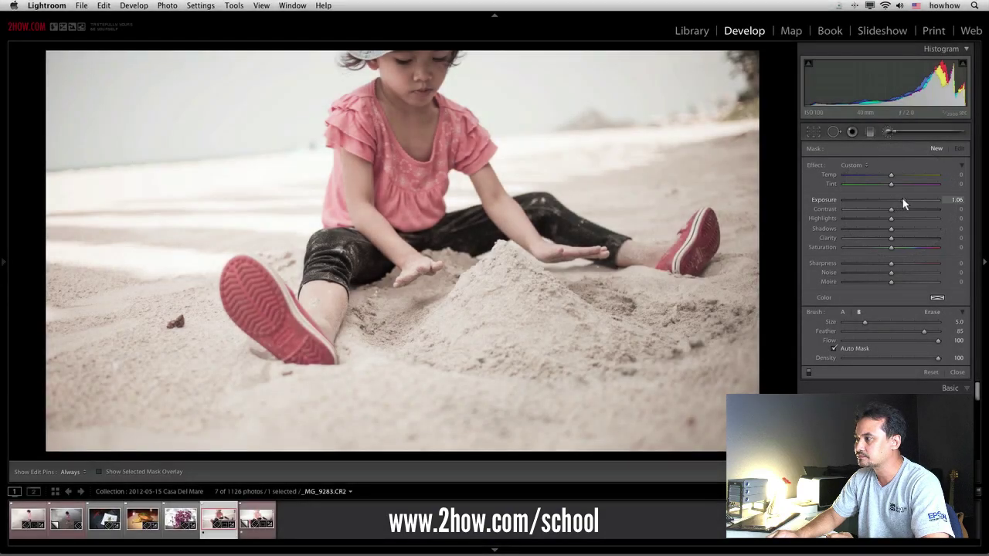
drag(902, 201, 905, 200)
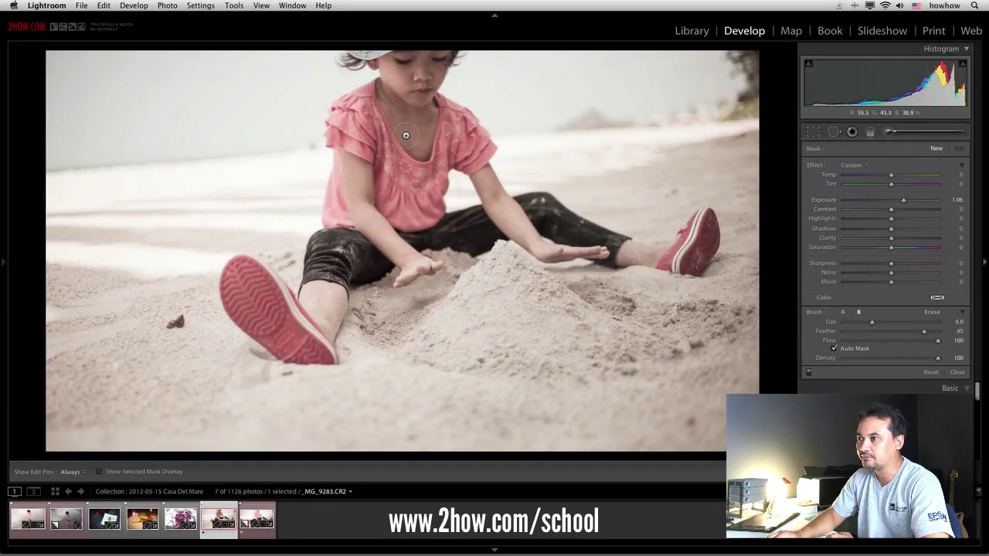
click(849, 349)
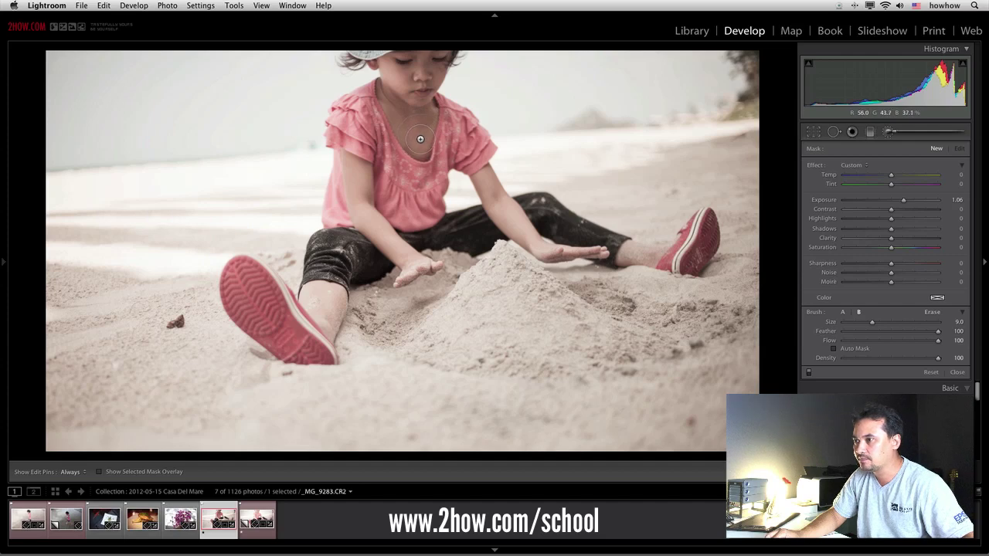
key(h)
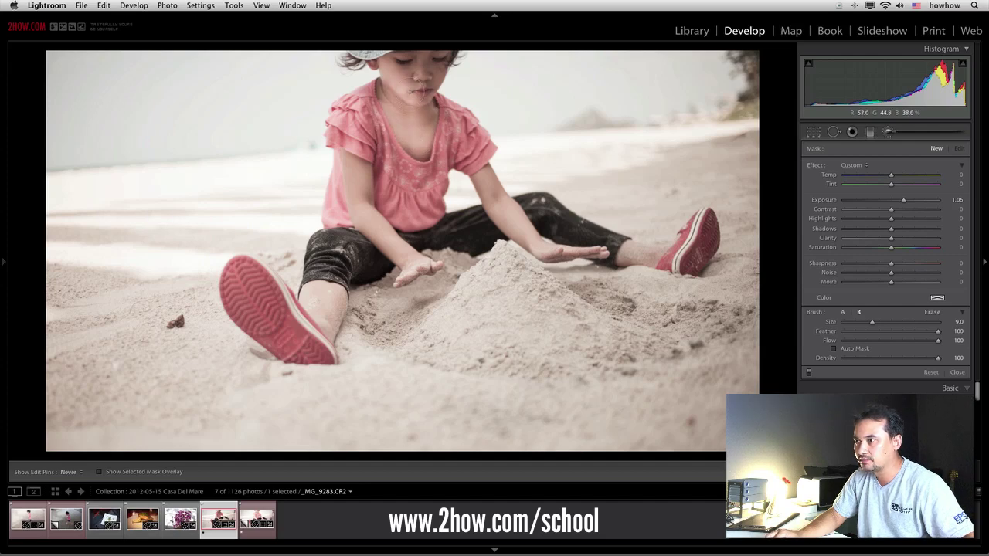
Paint the brush over the girl's face, pink shirt and left sleeve.
drag(407, 69, 440, 65)
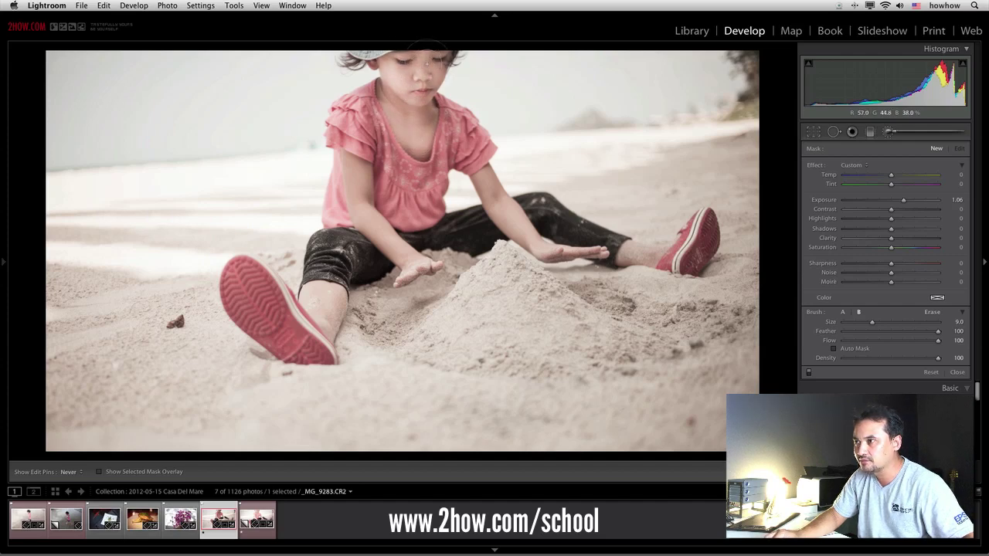
drag(397, 143, 447, 110)
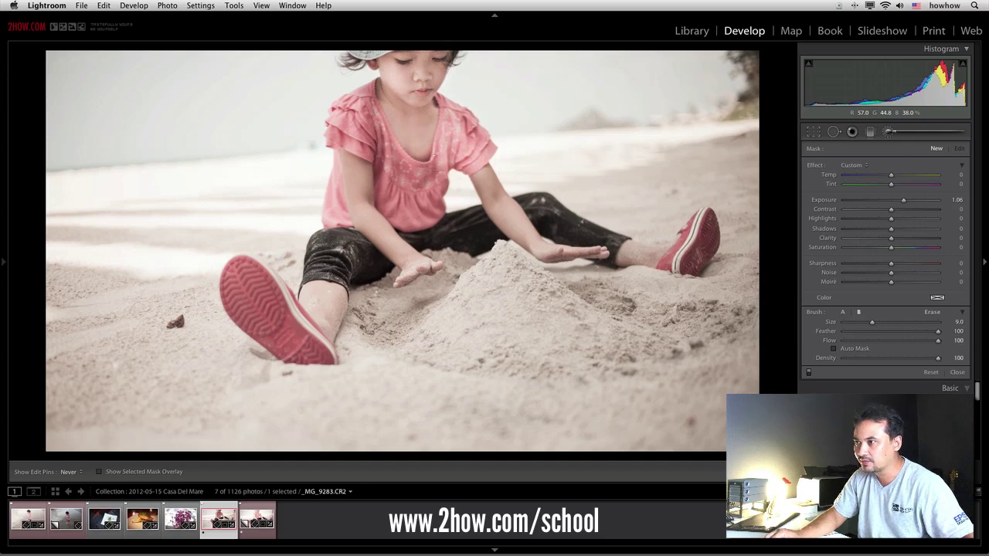
mouse_move(446, 110)
mouse_down()
mouse_move(418, 186)
mouse_move(350, 127)
mouse_move(378, 95)
mouse_move(359, 100)
mouse_up()
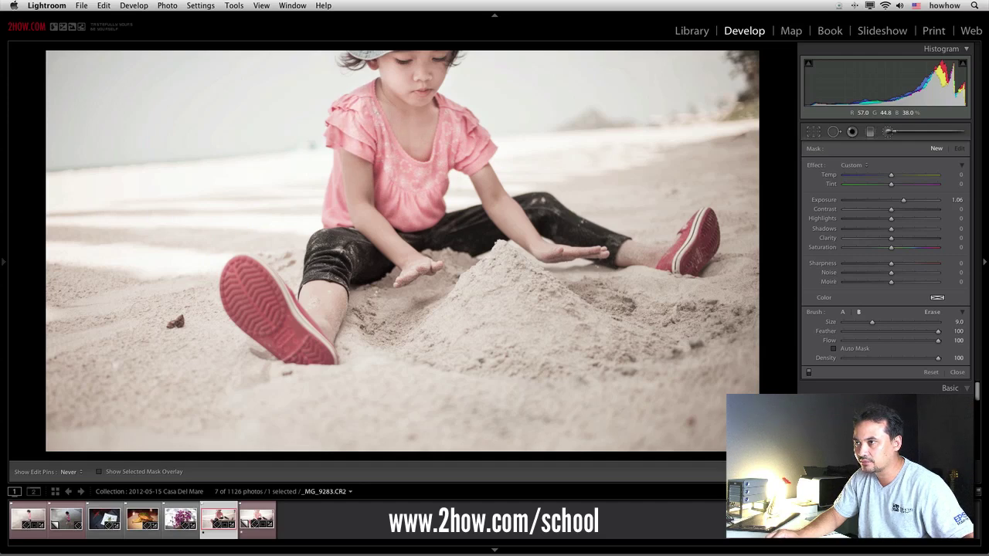
drag(362, 152, 364, 173)
Shrink the brush and erase stray brushed areas with a size 2.0 eraser.
click(420, 139)
key(bracketleft)
key(bracketleft)
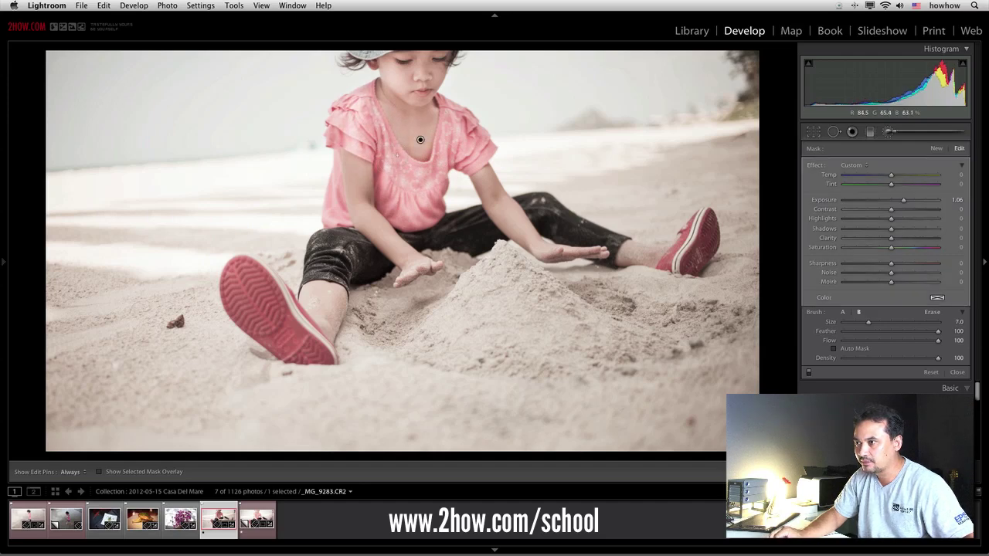
key(h)
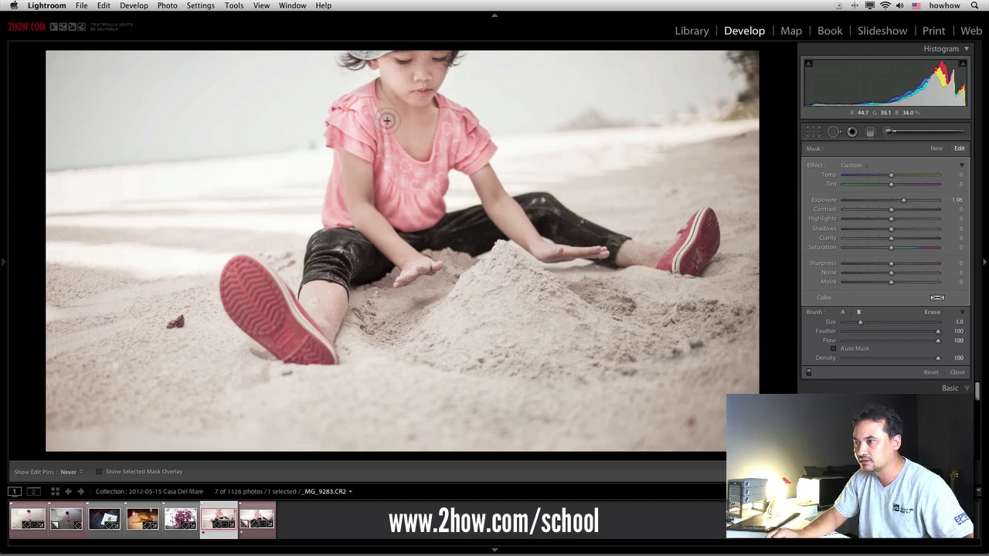
key(h)
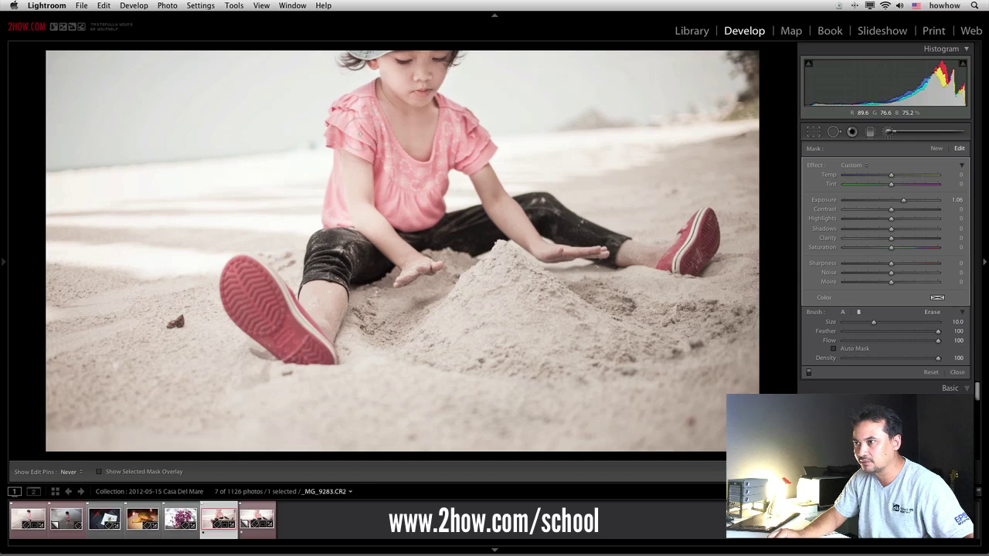
key(h)
key(bracketleft)
key(bracketleft)
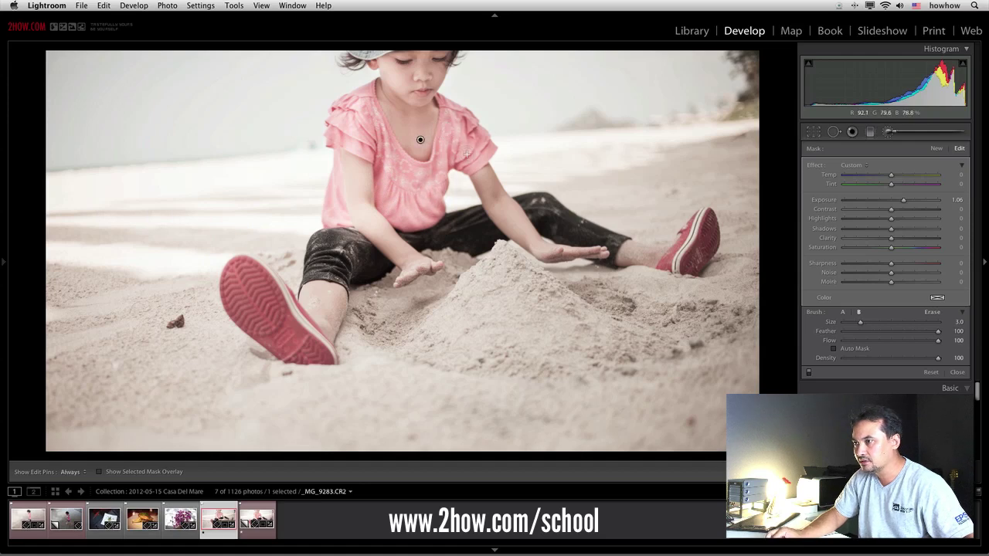
key(h)
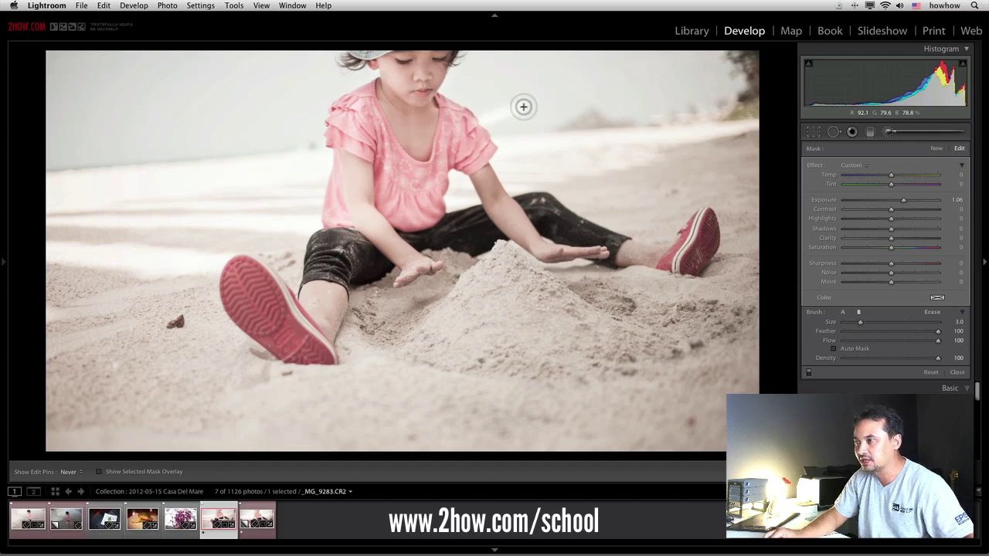
key(h)
key(alt)
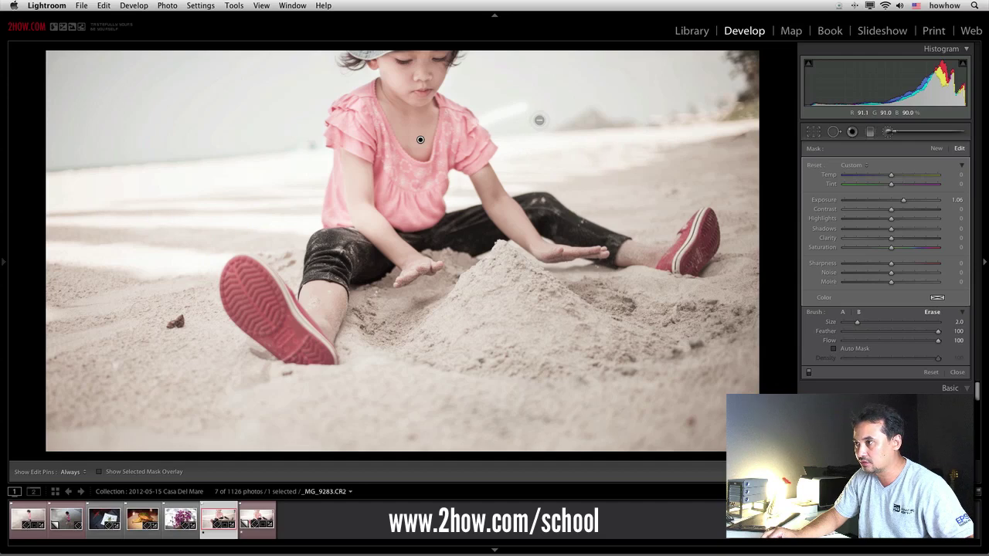
key(h)
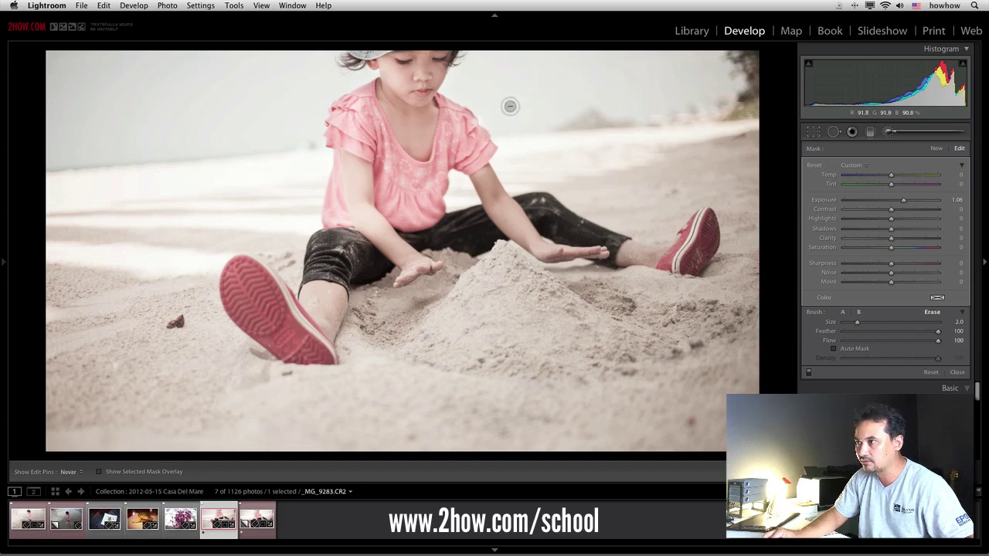
key(h)
With Auto Mask on, brighten the girl's arms, forearm, hand, left shin and right ankle.
click(858, 311)
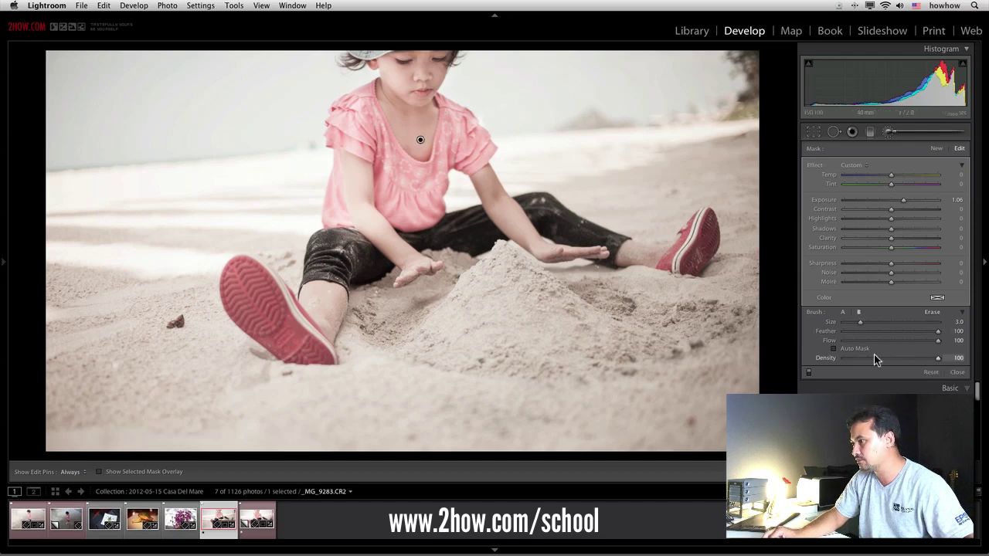
click(859, 348)
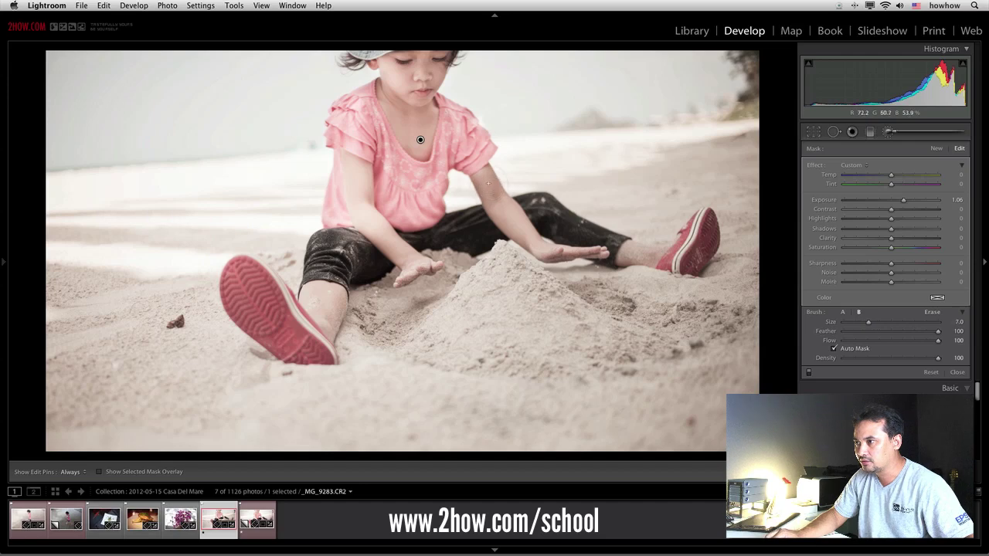
key(h)
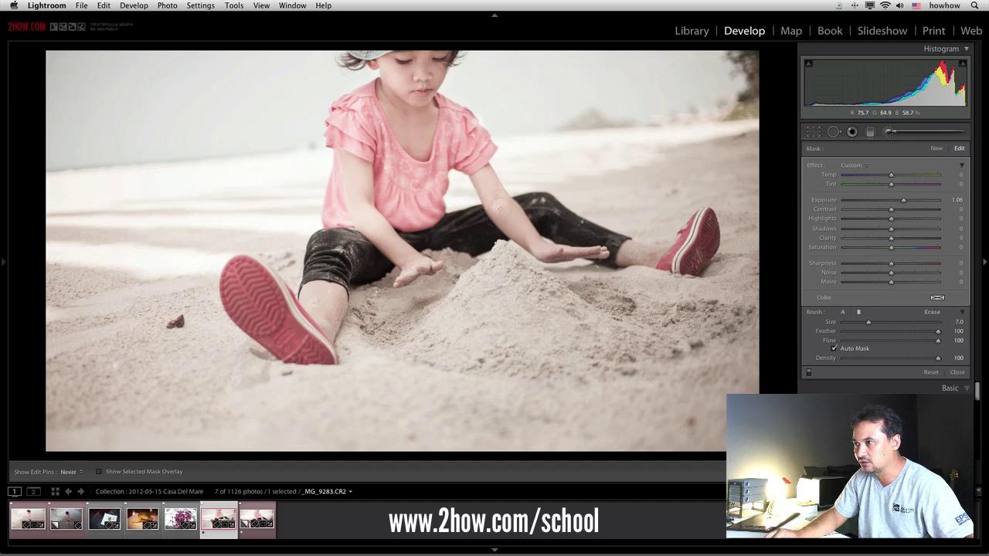
mouse_move(499, 207)
mouse_down()
mouse_move(538, 237)
mouse_move(518, 221)
mouse_up()
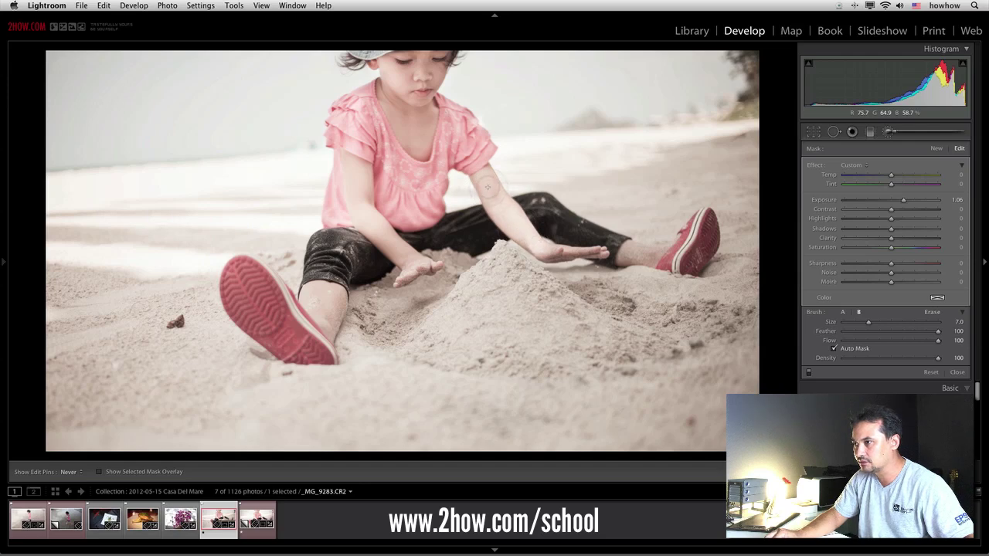
mouse_move(381, 227)
mouse_down()
mouse_move(402, 259)
mouse_move(380, 238)
mouse_move(421, 262)
mouse_up()
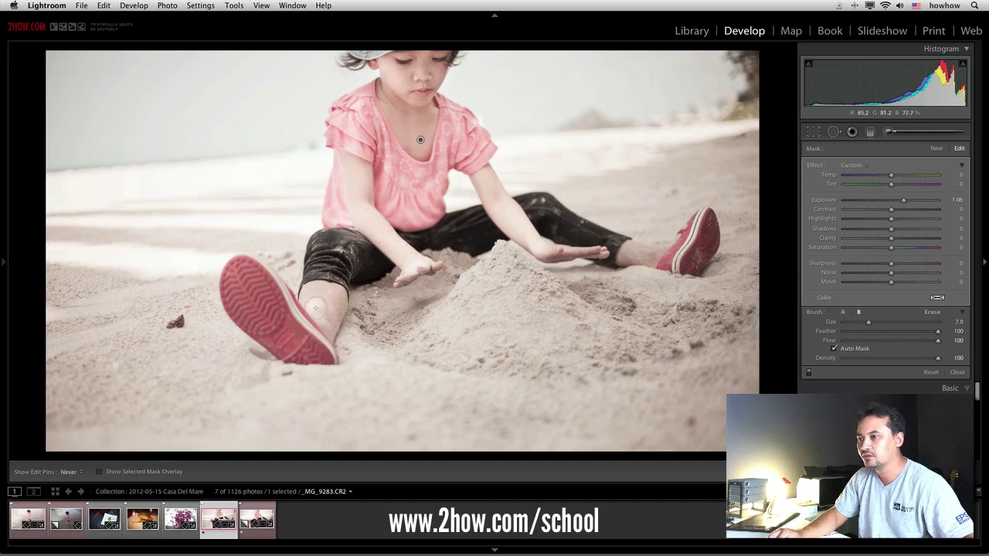
mouse_move(312, 295)
mouse_down()
mouse_move(327, 300)
mouse_move(330, 323)
mouse_up()
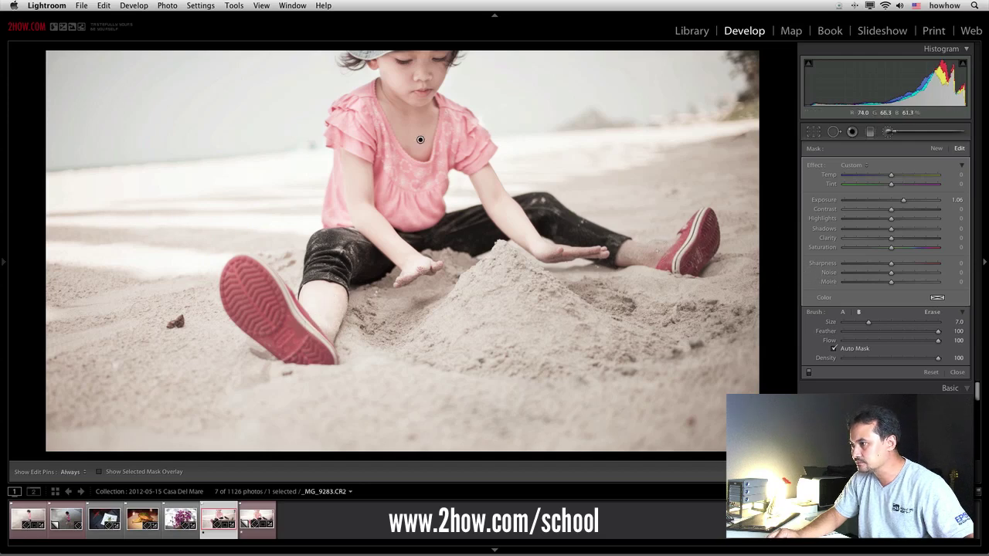
mouse_move(655, 253)
mouse_down()
mouse_move(628, 258)
mouse_move(658, 249)
mouse_up()
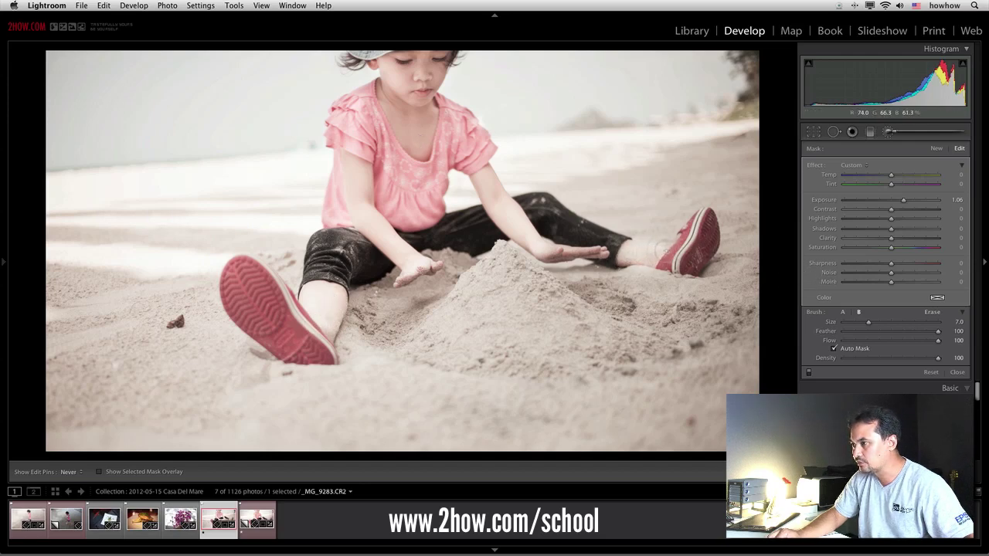
drag(552, 252, 579, 251)
Toggle the edit pins and flip Before/After to compare the brushed photo with the original.
key(h)
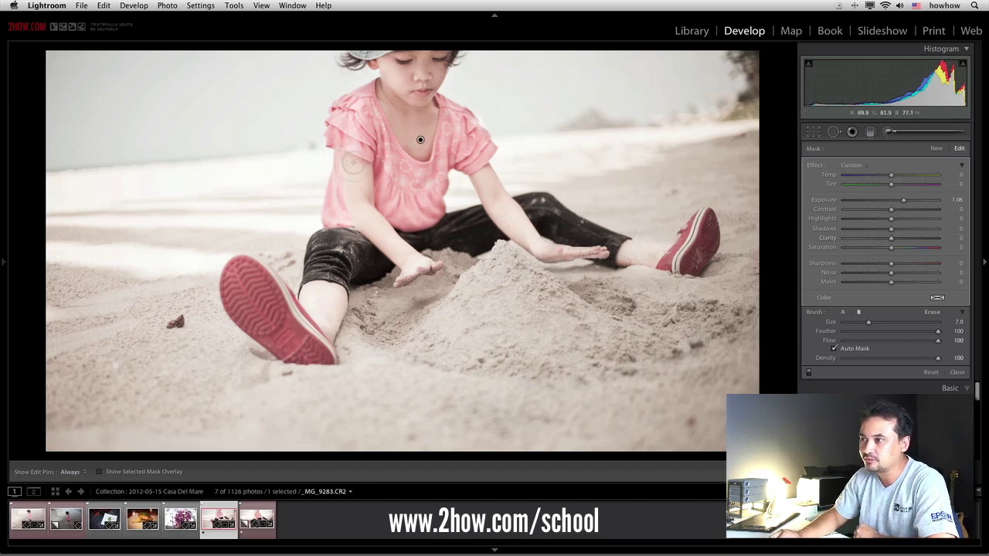
key(h)
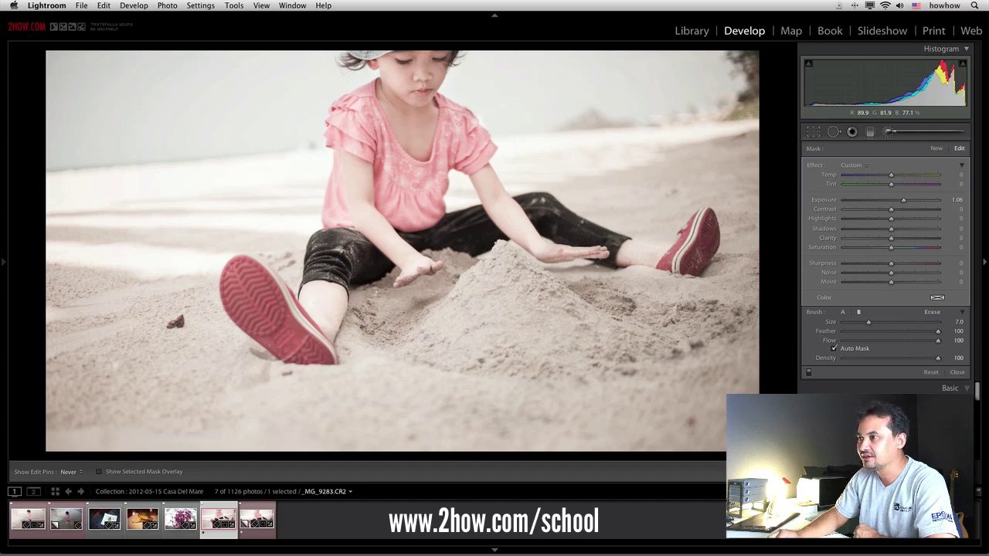
key(h)
key(backslash)
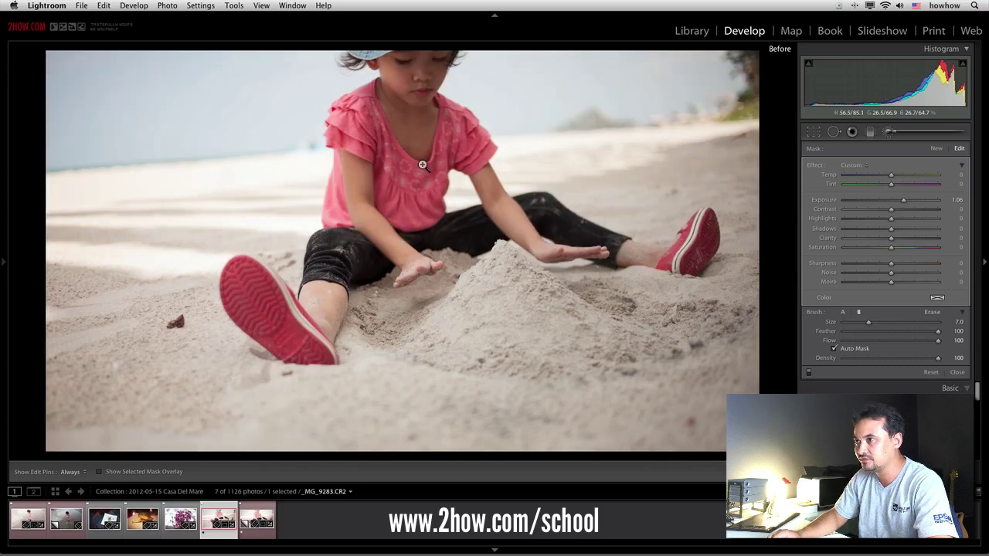
key(backslash)
key(backslash)
key(backslash)
key(backslash)
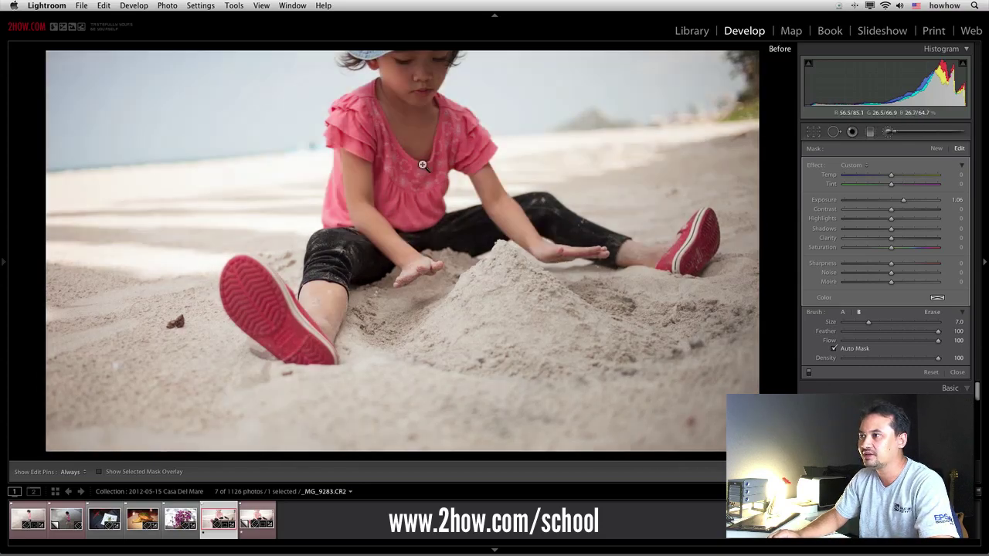
key(backslash)
key(backslash)
key(backslash)
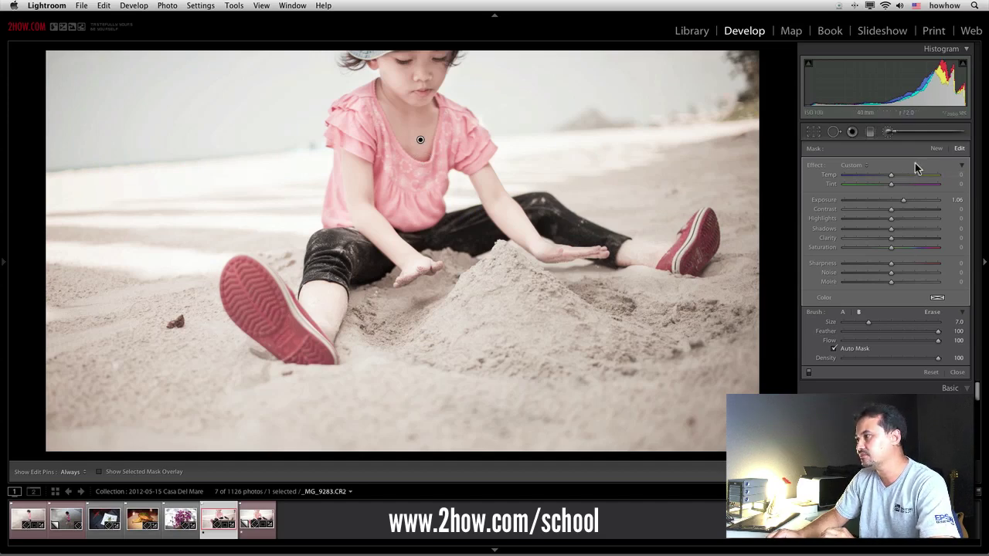
Add a new Exposure 0.55 brush mask painted over the girl's red shoe.
click(934, 150)
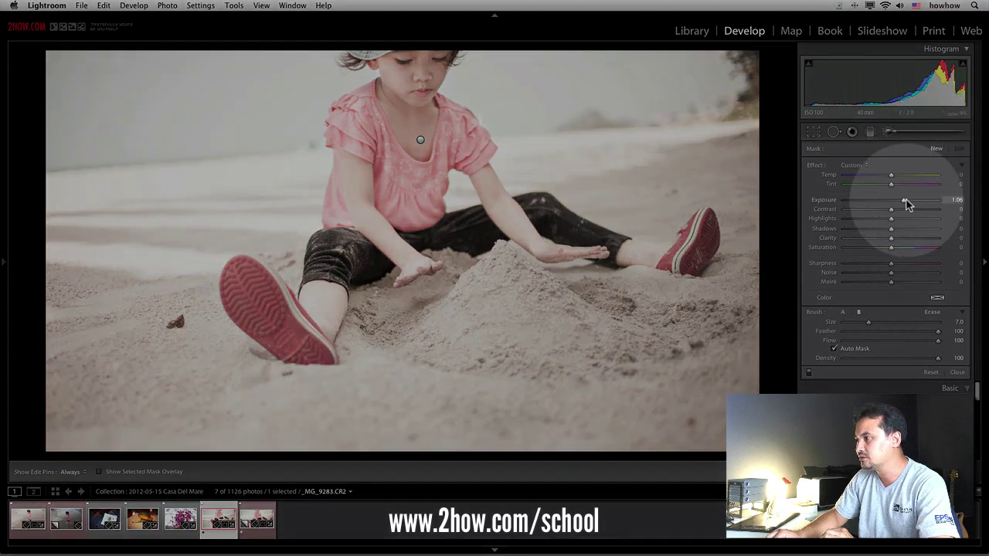
drag(904, 203, 897, 205)
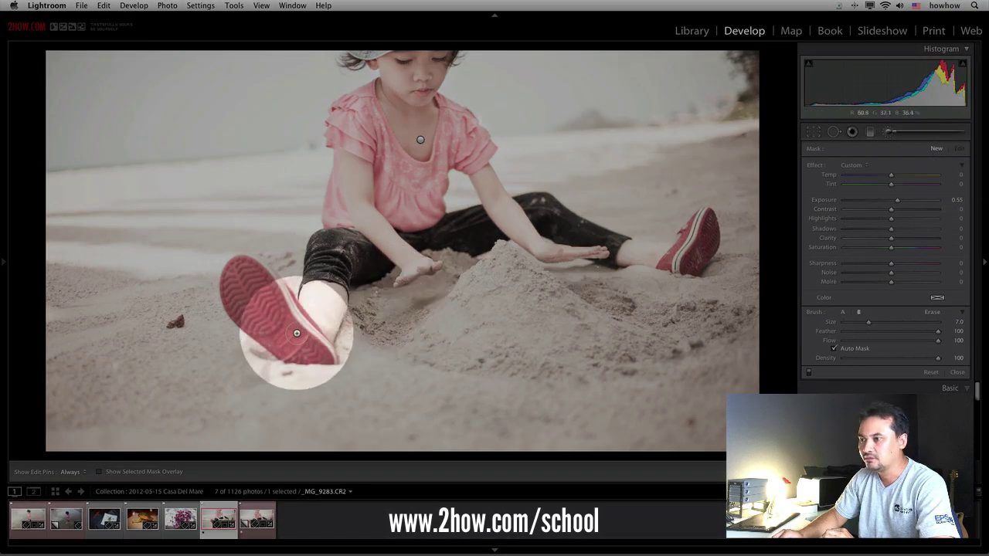
key(h)
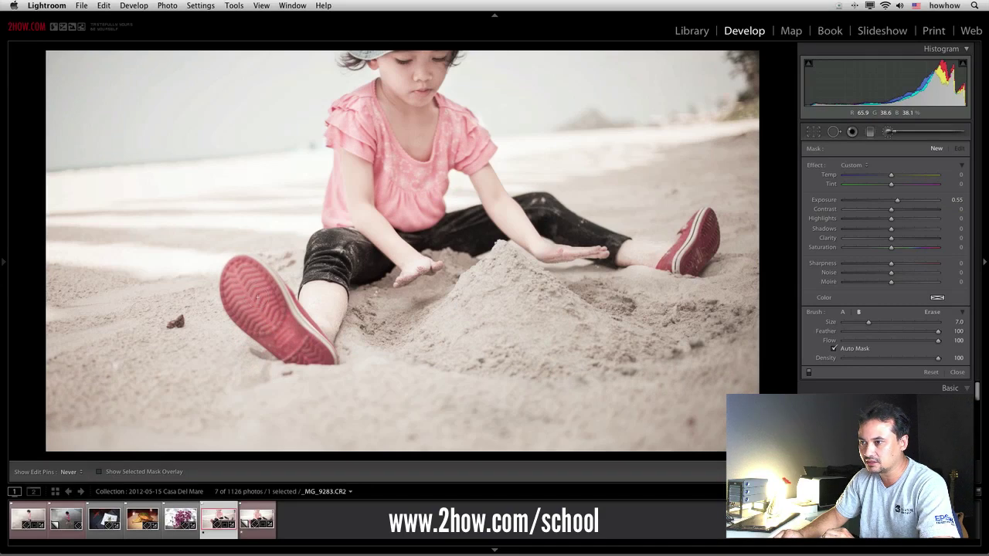
drag(270, 318, 311, 352)
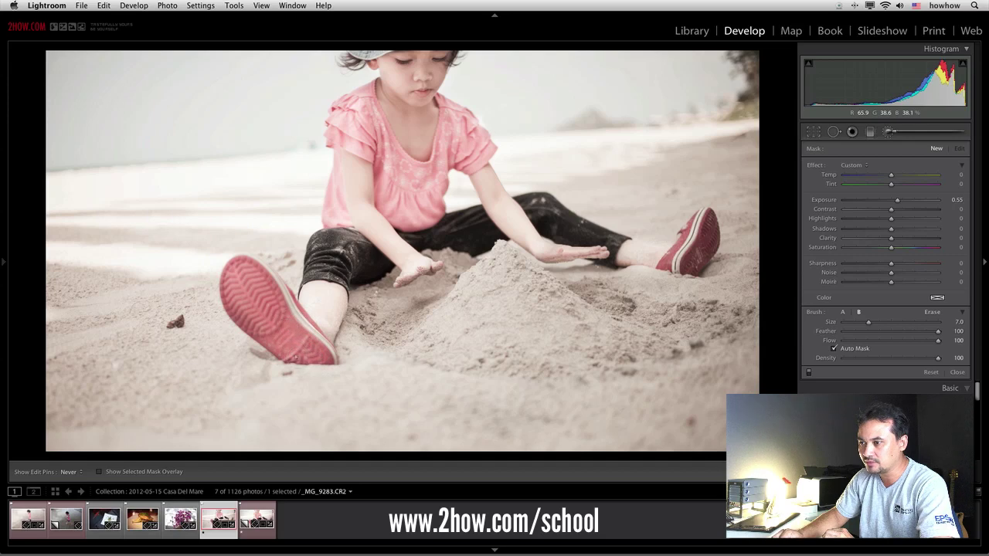
drag(259, 317, 240, 310)
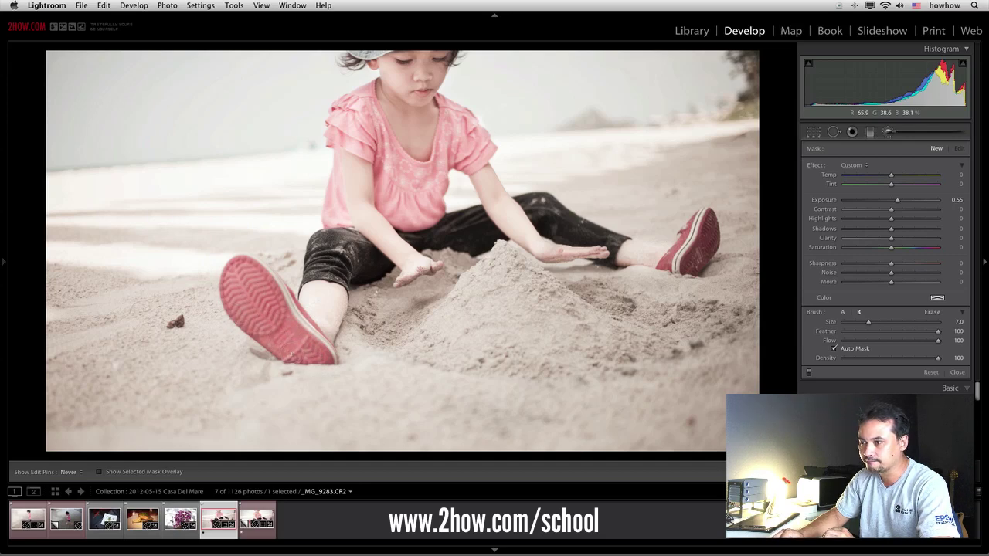
Toggle the edit pins and compare the shoe edit against the original in Before/After.
key(h)
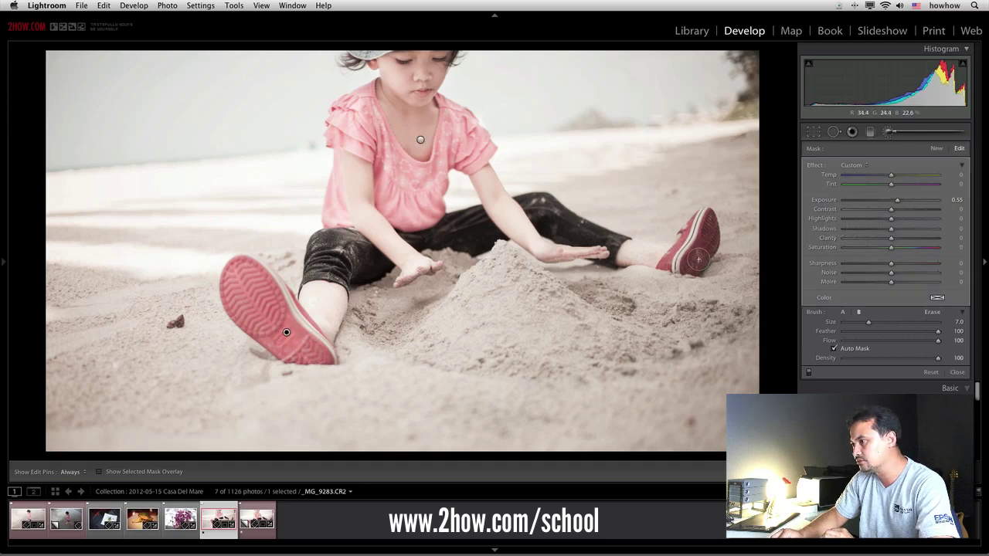
key(h)
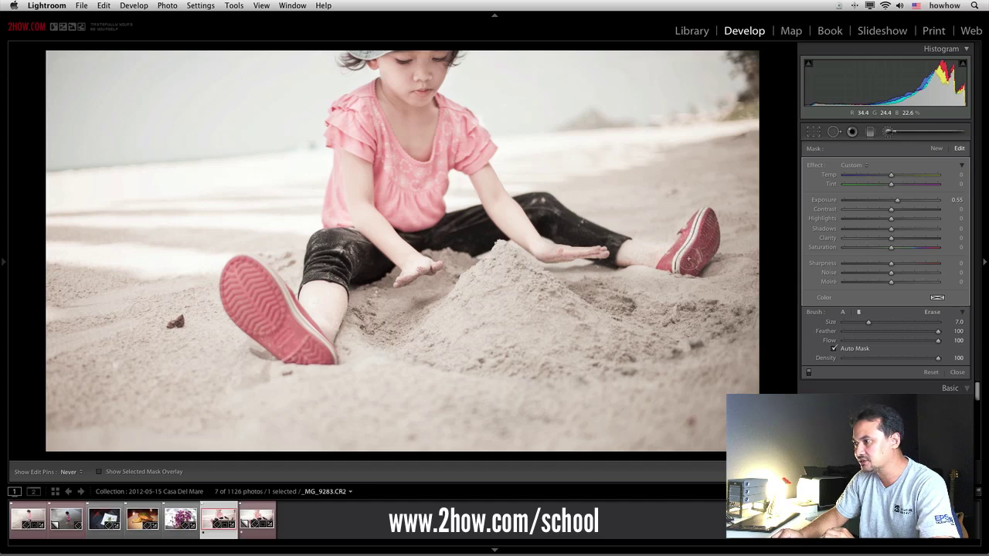
key(h)
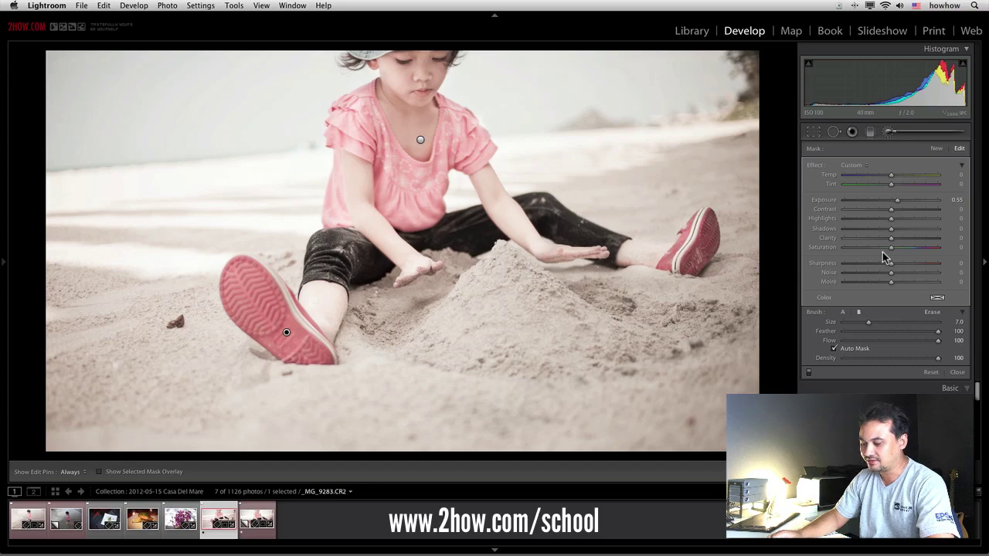
key(backslash)
key(backslash)
key(backslash)
key(backslash)
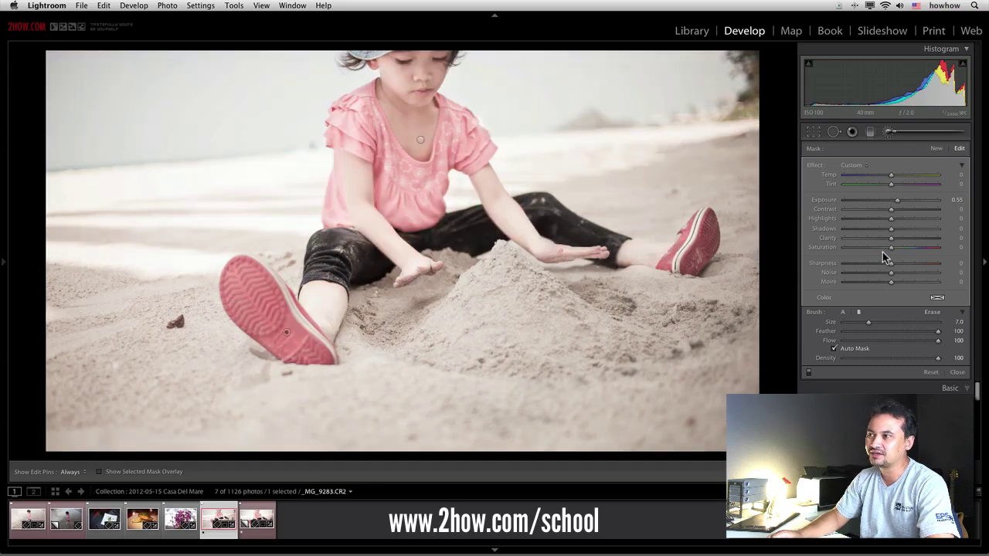
key(backslash)
key(backslash)
key(backslash)
key(backslash)
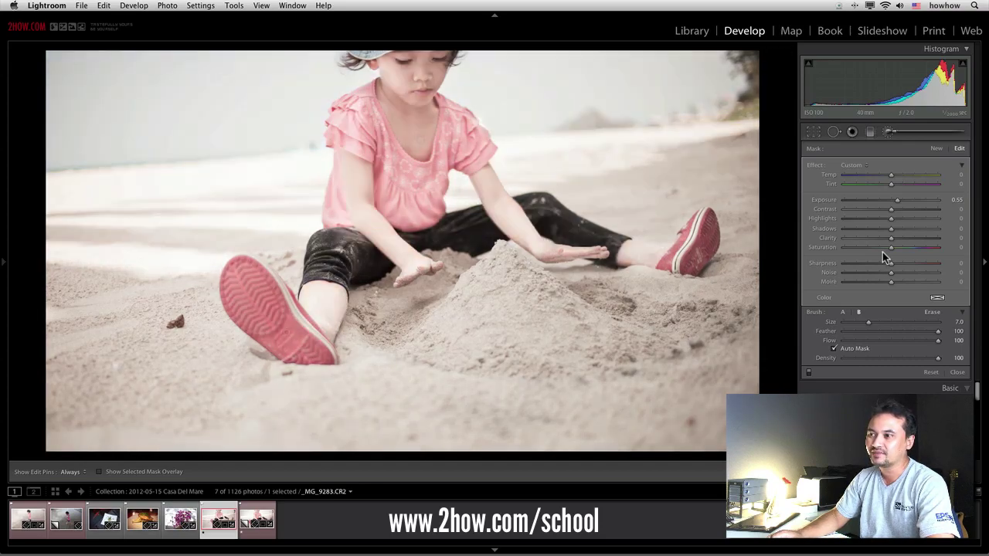
key(backslash)
key(backslash)
key(backslash)
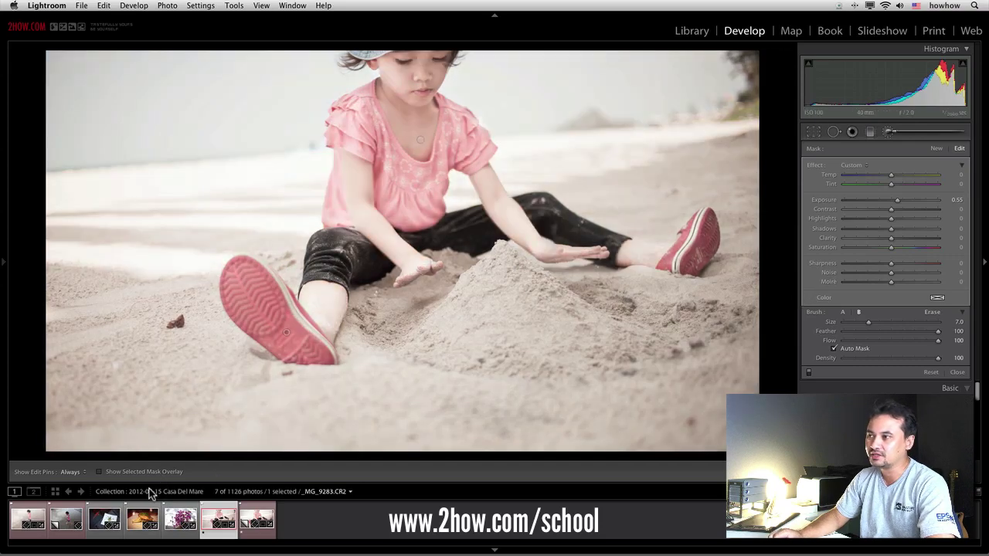
Glance at the running-girl photo, then select the Exposure 1.06 chest brush pin on the sand photo.
click(24, 512)
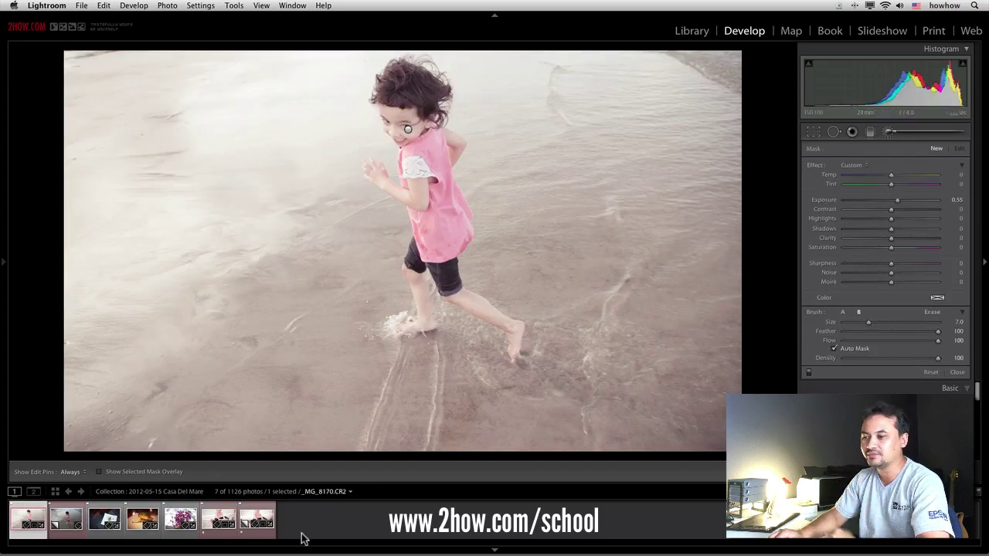
click(219, 518)
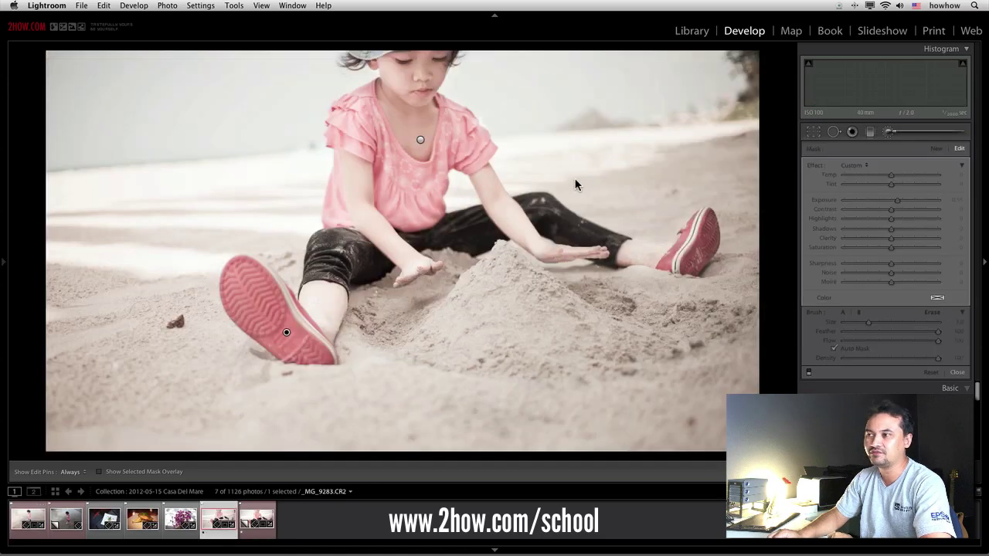
click(420, 140)
key(h)
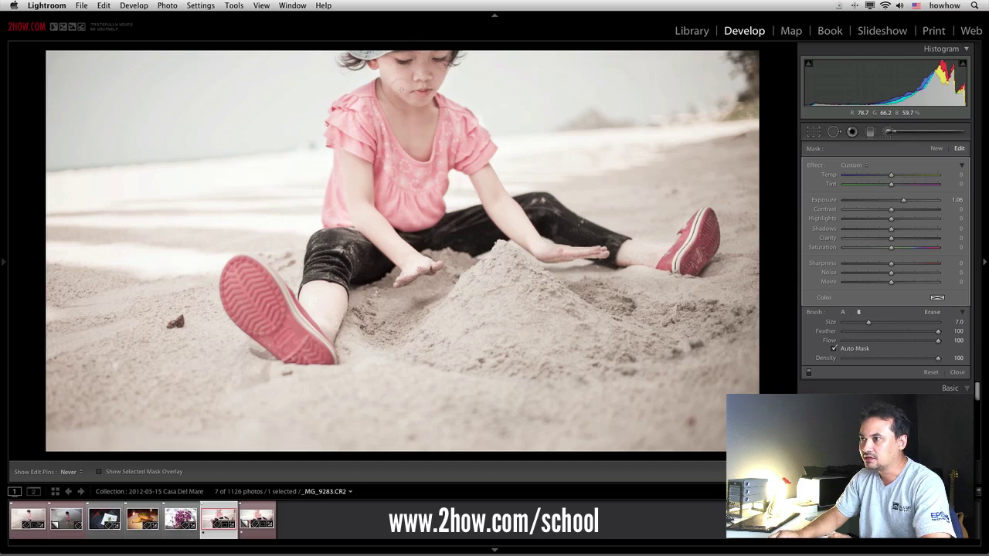
key(h)
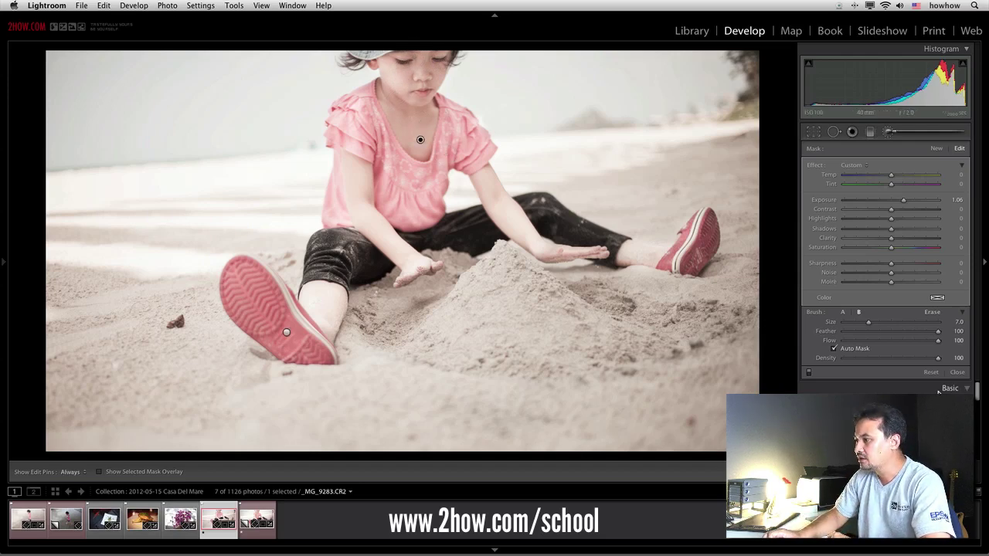
Close the brush and split-tone: highlights Hue 52, Saturation 2; shadows Hue 302, Saturation 8.
scroll(939, 392, down, 3)
scroll(938, 392, up, 2)
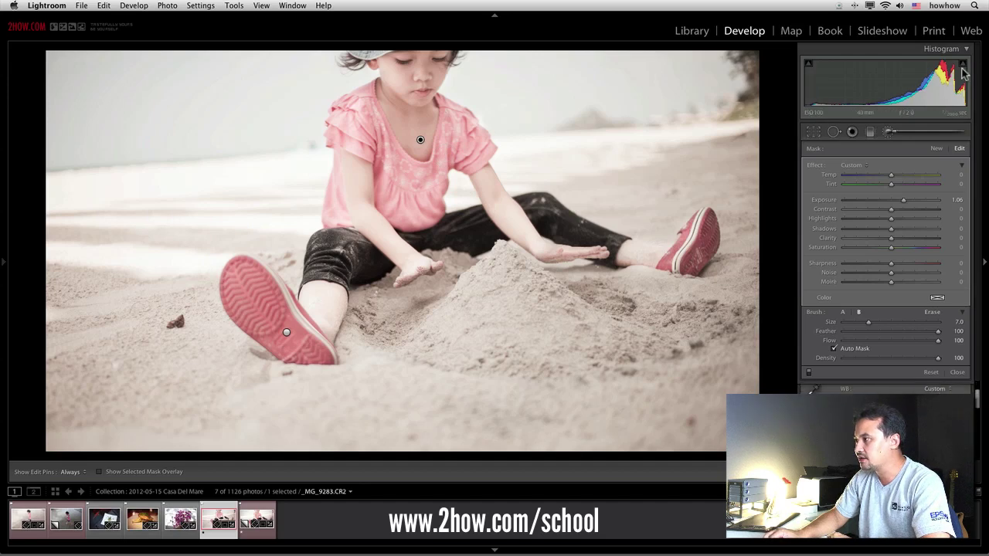
click(894, 132)
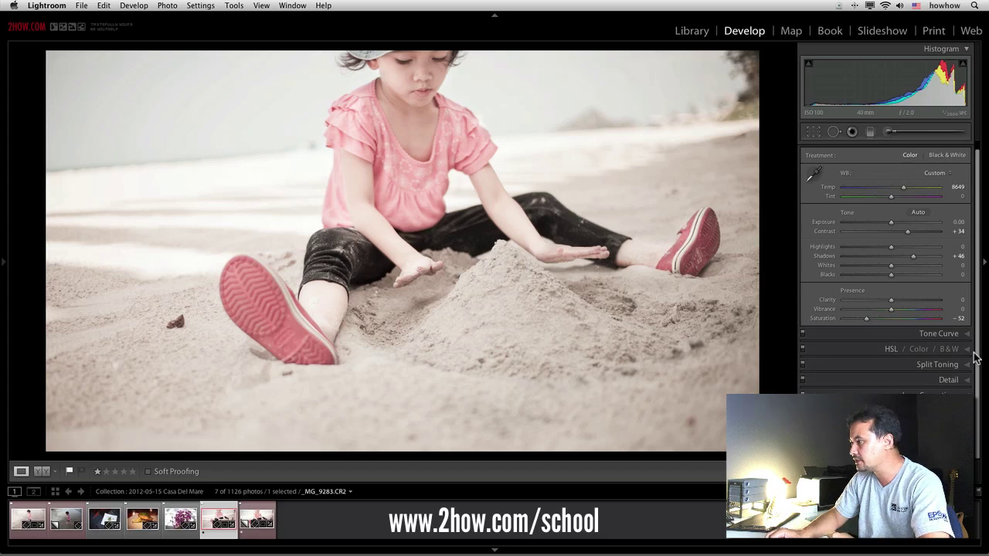
click(970, 365)
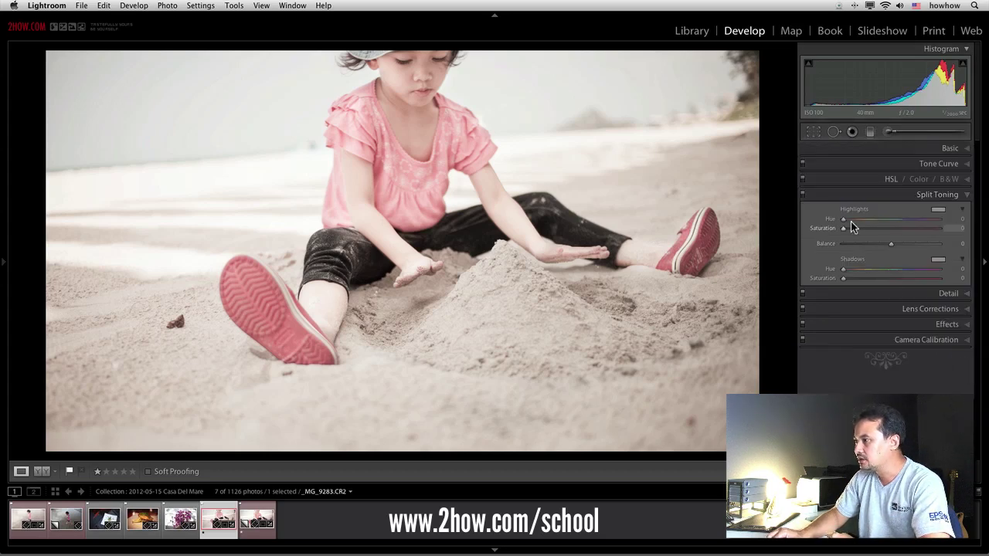
drag(852, 219, 857, 219)
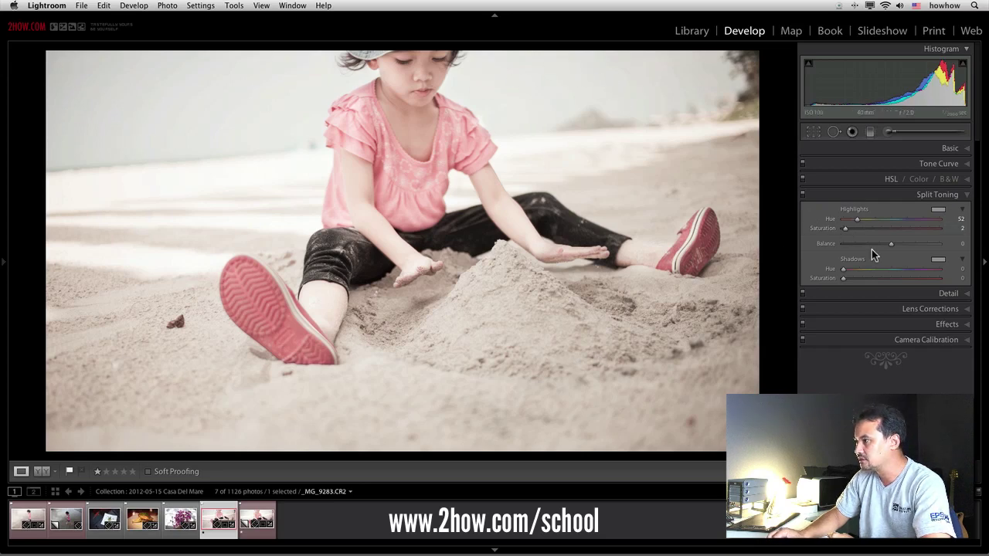
drag(845, 269, 925, 270)
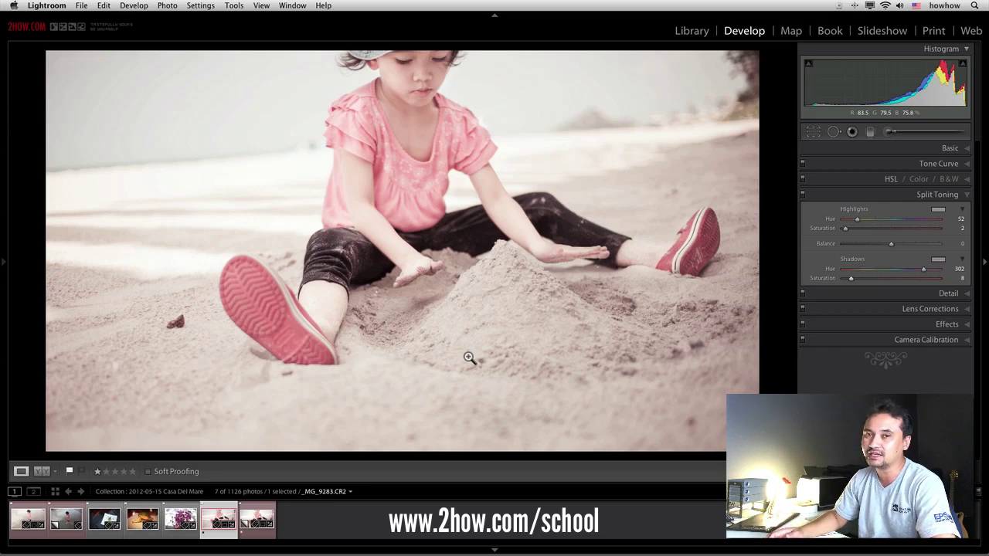
Add a post-crop vignette of Amount -11 and compare it with the original.
click(971, 330)
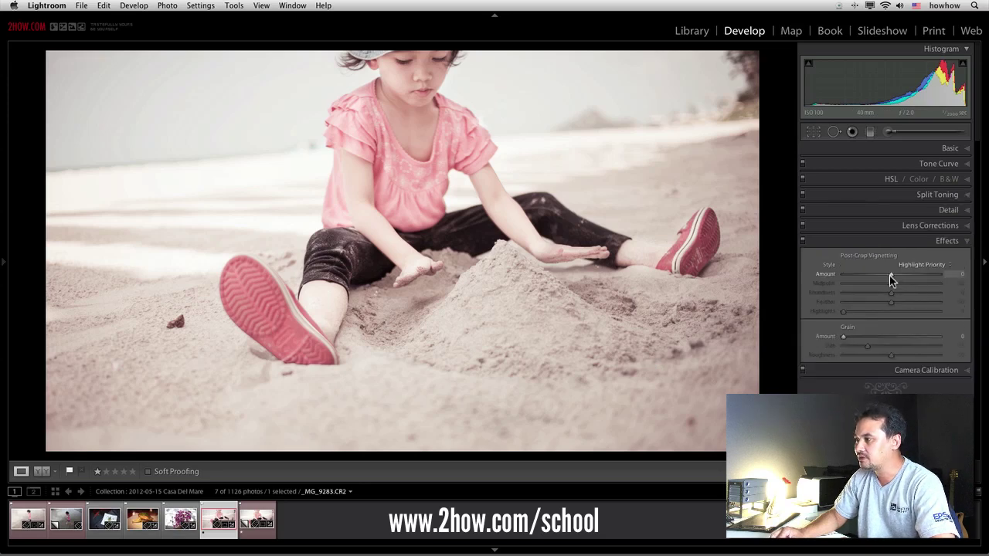
mouse_move(889, 274)
mouse_down()
mouse_move(877, 273)
mouse_move(886, 278)
mouse_up()
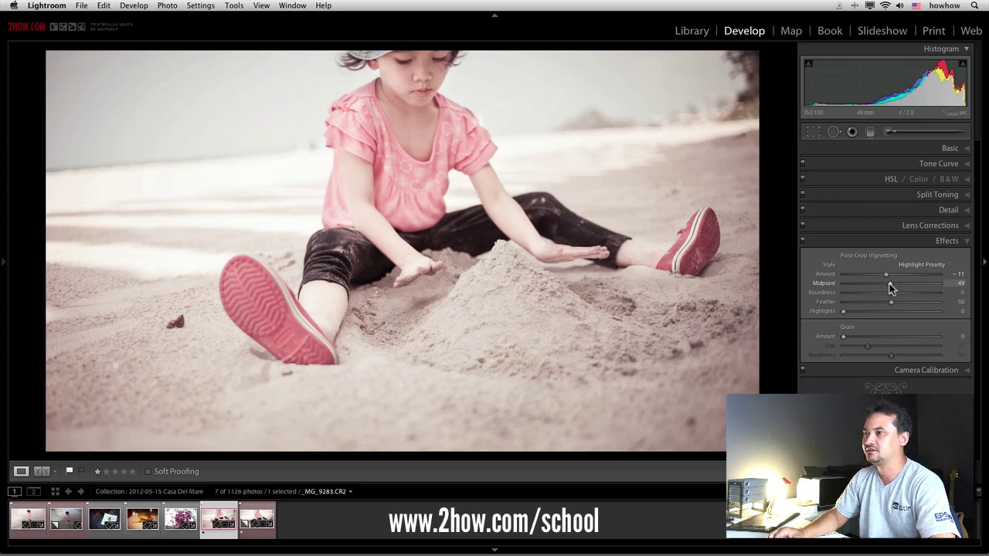
key(backslash)
key(backslash)
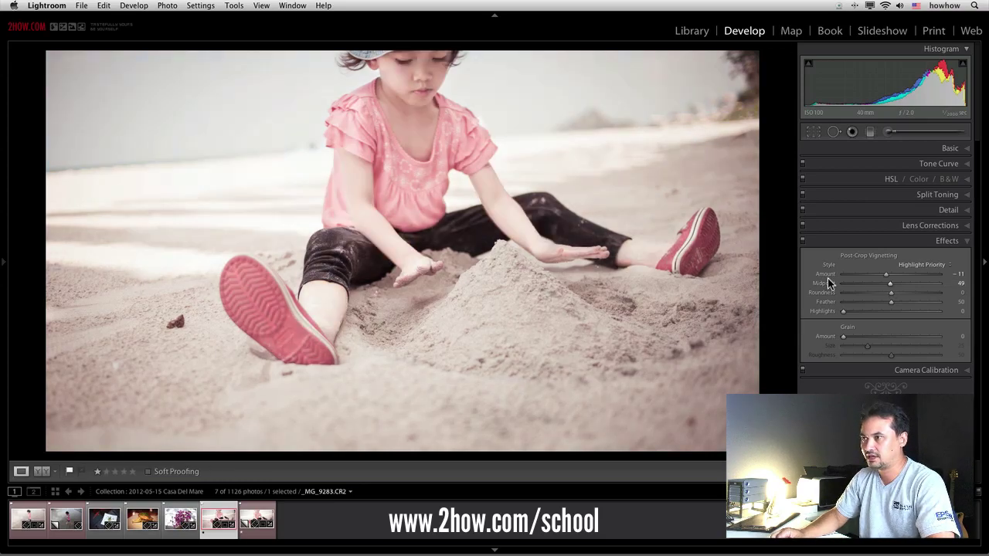
key(backslash)
key(backslash)
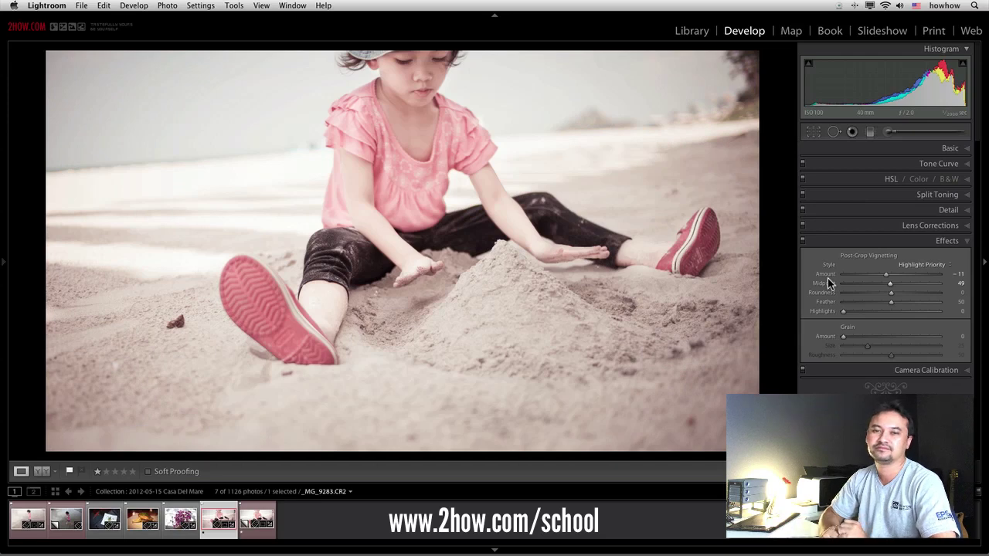